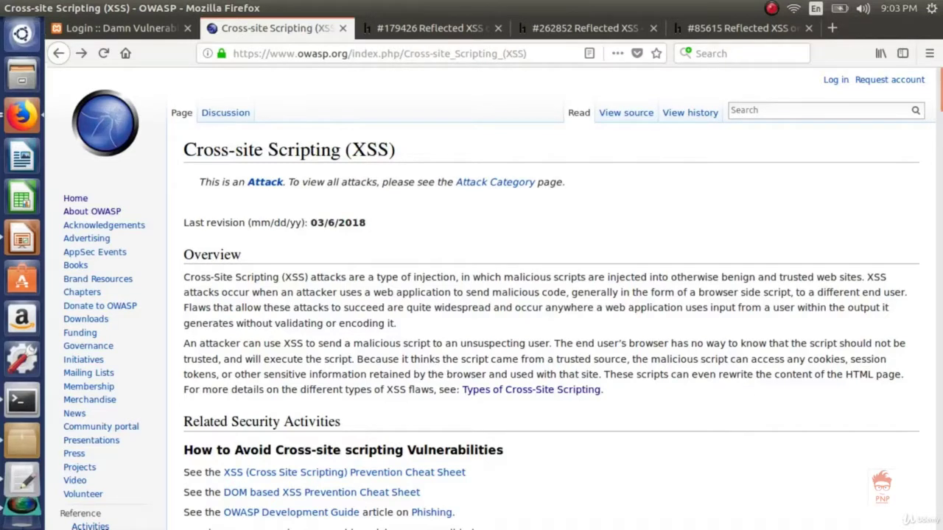
# Bring the gedit outline forward and highlight its 'What is XSS?' and 'Demo' items.
pyautogui.click(21, 421)
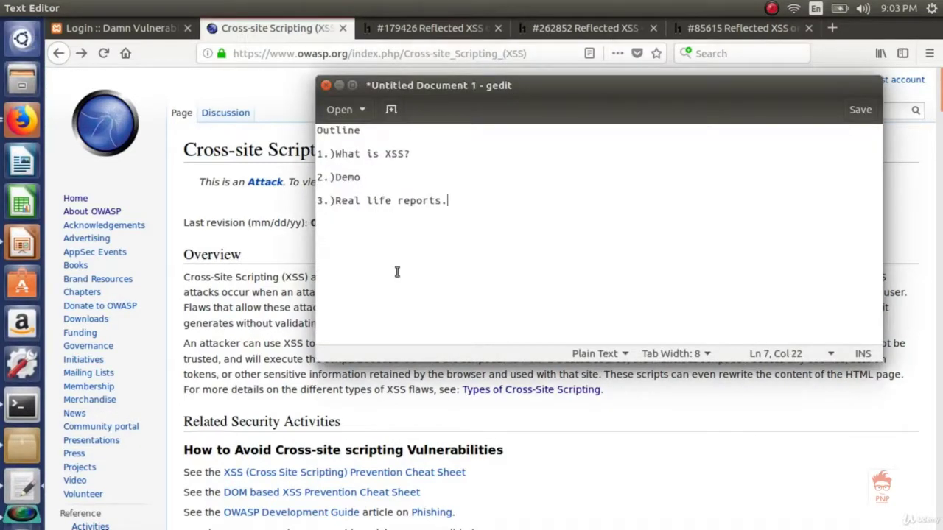
pyautogui.click(336, 154)
pyautogui.moveTo(338, 155); pyautogui.dragTo(423, 154)
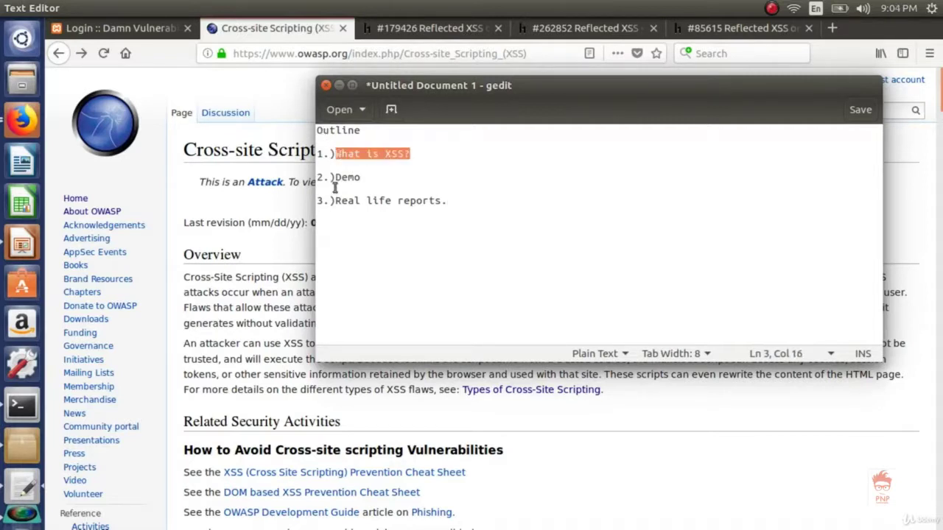
pyautogui.moveTo(336, 178); pyautogui.dragTo(368, 175)
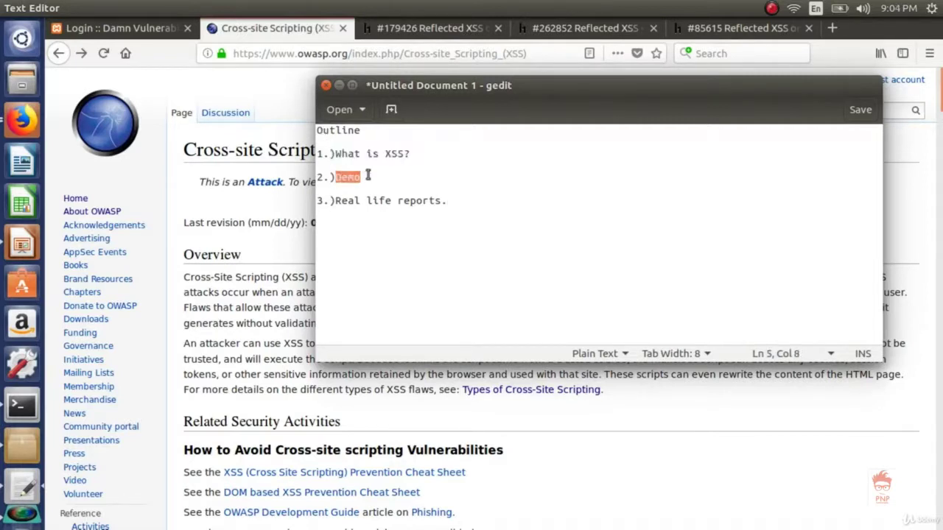
pyautogui.click(330, 201)
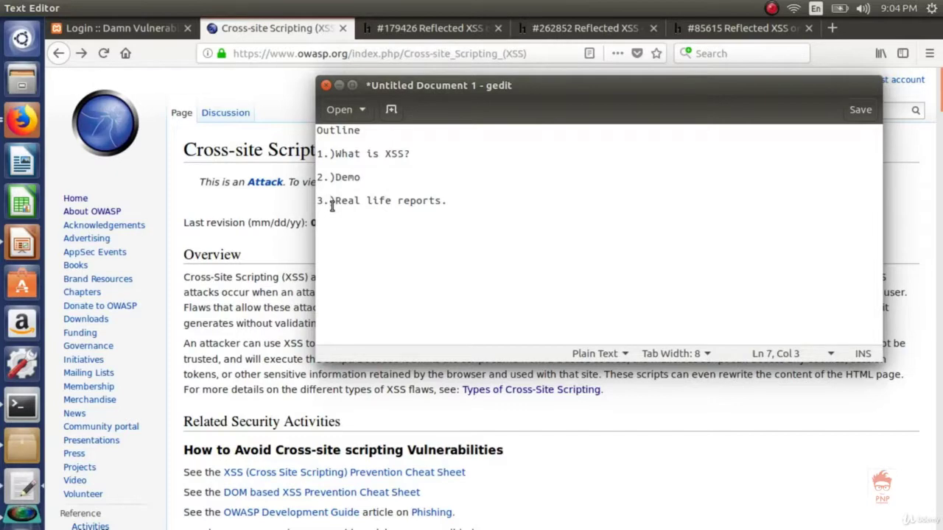
# Bring the OWASP Cross-site Scripting (XSS) article forward and highlight its title.
pyautogui.click(339, 86)
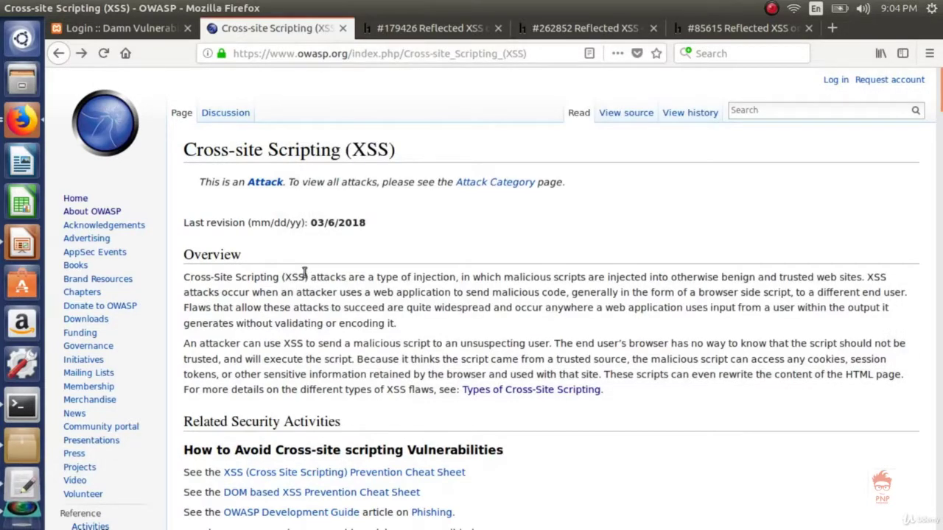
pyautogui.moveTo(182, 150); pyautogui.dragTo(411, 151)
pyautogui.click(345, 264)
# Log in to DVWA as admin with the saved username and password.
pyautogui.hotkey('ctrl', 'pageup')
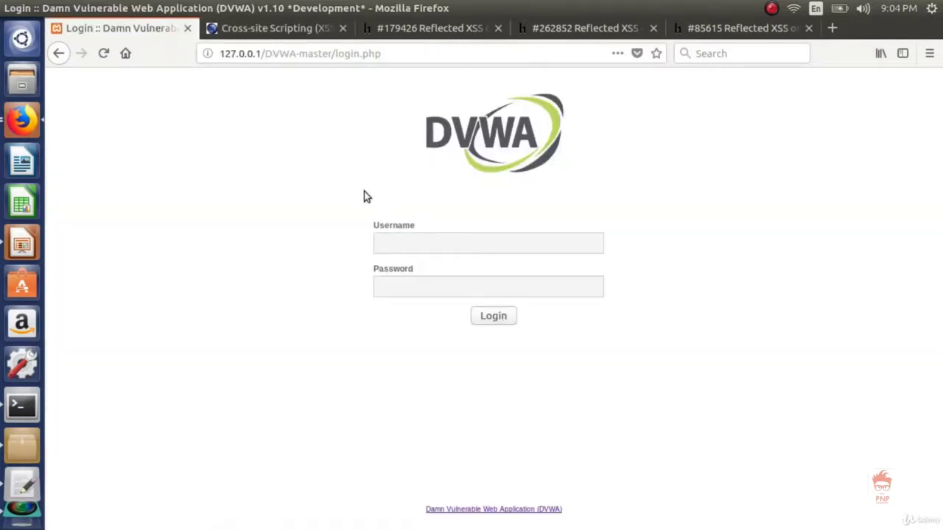
pyautogui.write('ad')
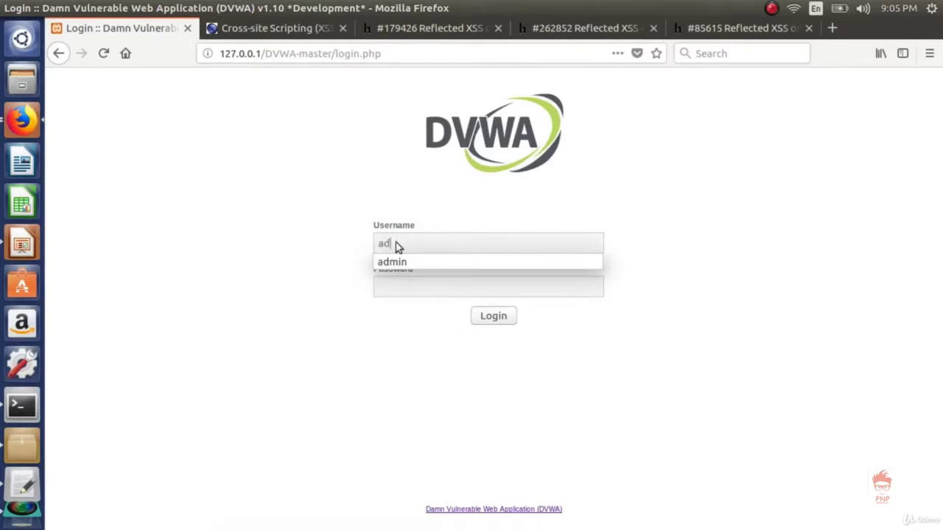
pyautogui.write('min')
pyautogui.press('Tab')
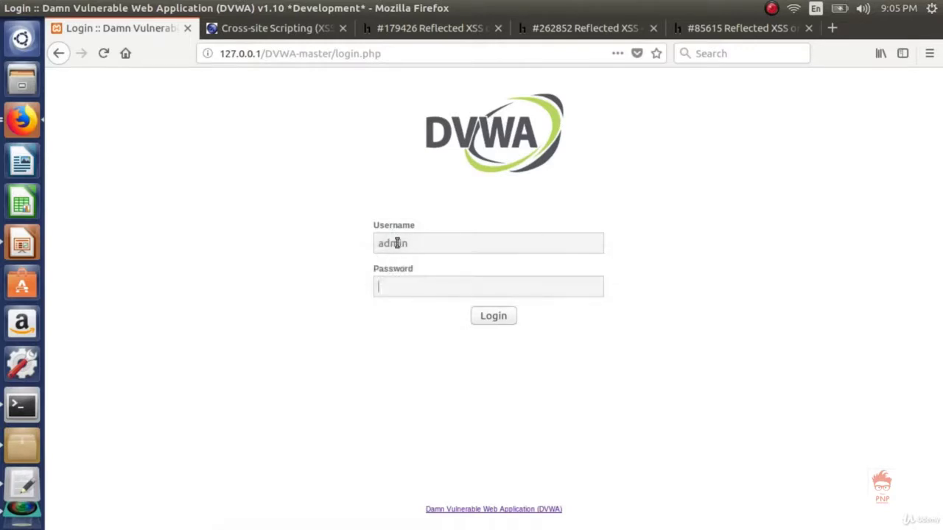
pyautogui.write('passwor')
pyautogui.write('d')
pyautogui.press('Return')
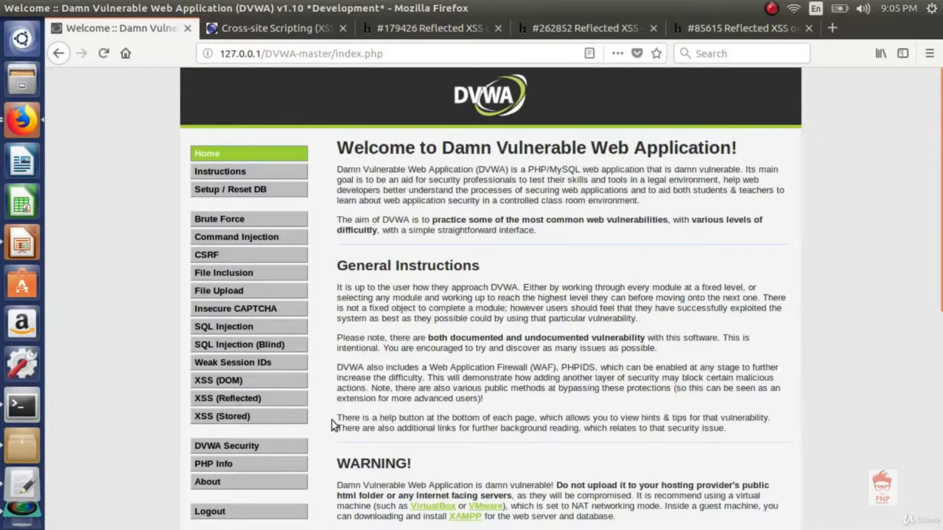
# Apply the Low level on DVWA Security, then return to the OWASP XSS article.
pyautogui.click(225, 447)
pyautogui.click(371, 395)
pyautogui.click(384, 412)
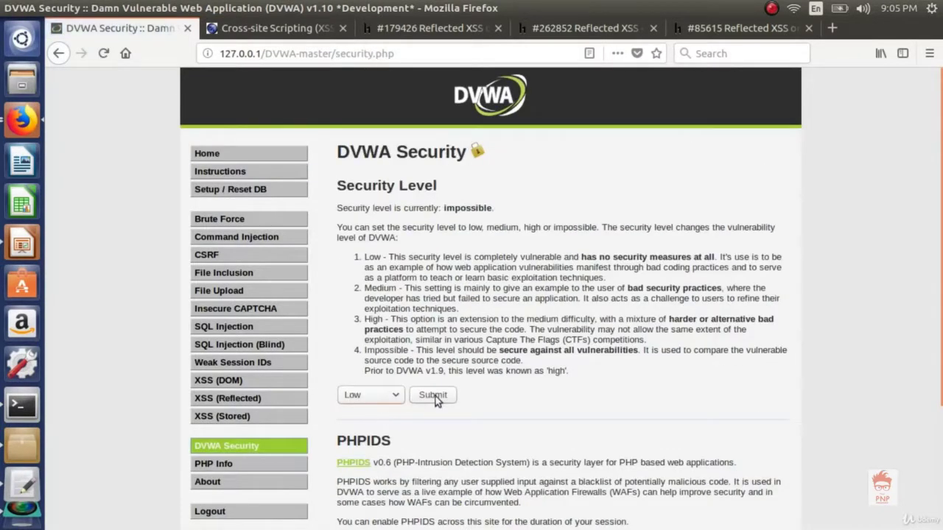
pyautogui.click(435, 396)
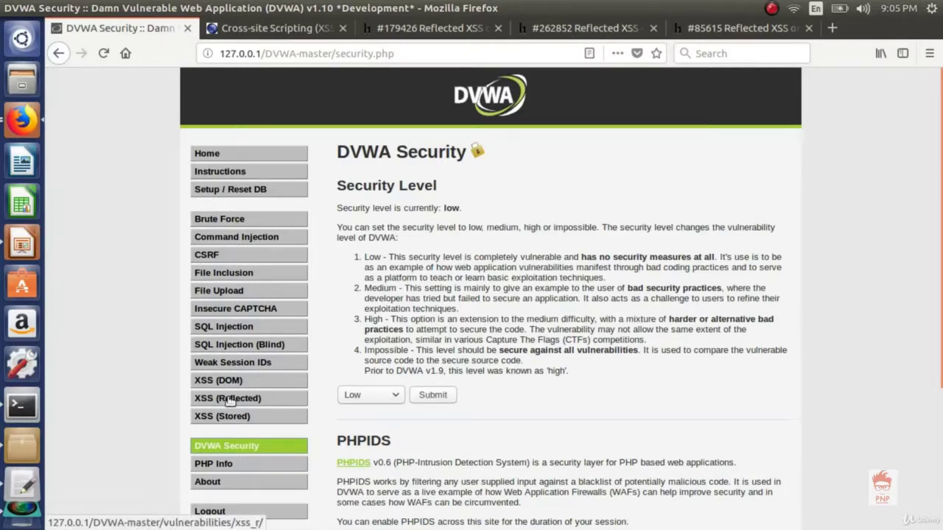
pyautogui.click(265, 32)
pyautogui.scroll(-5, 608, 300)
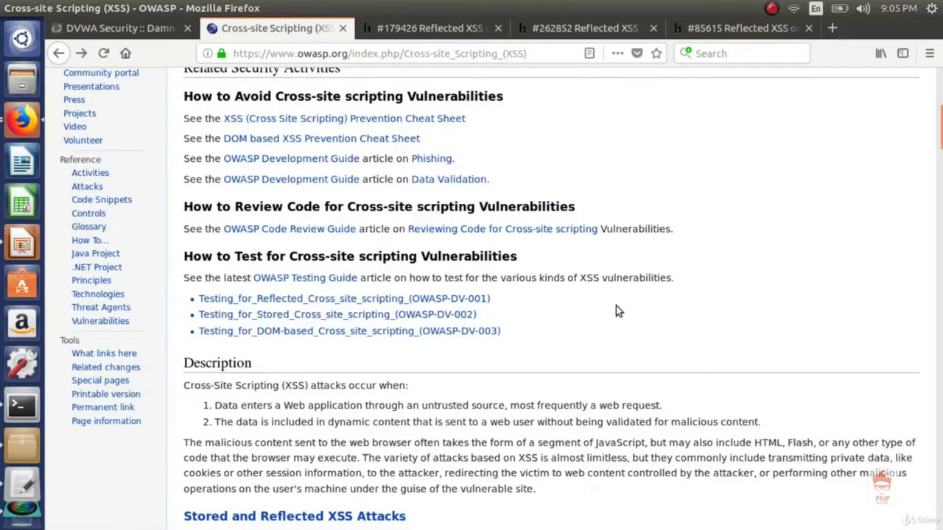
# Enter <b>hello</b> in the Reflected XSS 'What's your name?' field.
pyautogui.click(118, 28)
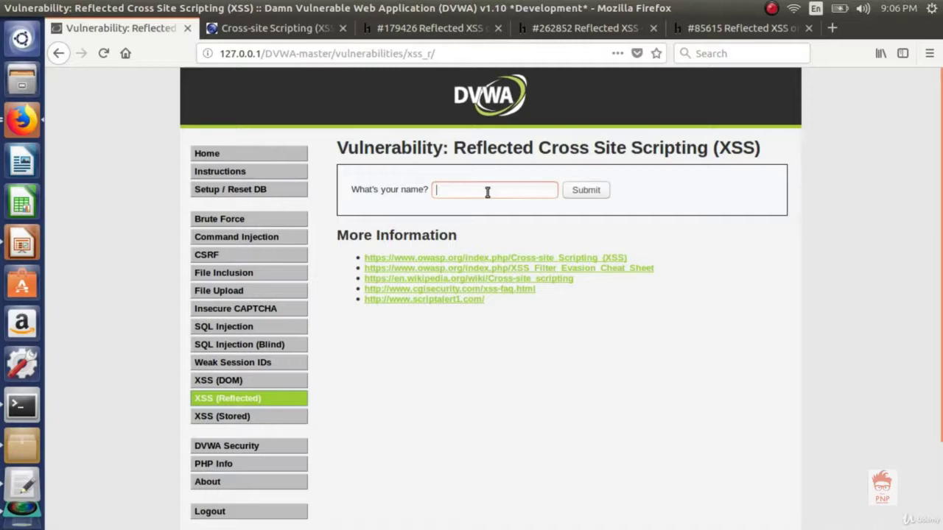
pyautogui.write('<b></b>')
pyautogui.press('Right')
pyautogui.press('Right')
pyautogui.press('Right')
pyautogui.write('hell')
pyautogui.write('o')
pyautogui.moveTo(437, 190); pyautogui.dragTo(484, 189)
pyautogui.click(485, 190)
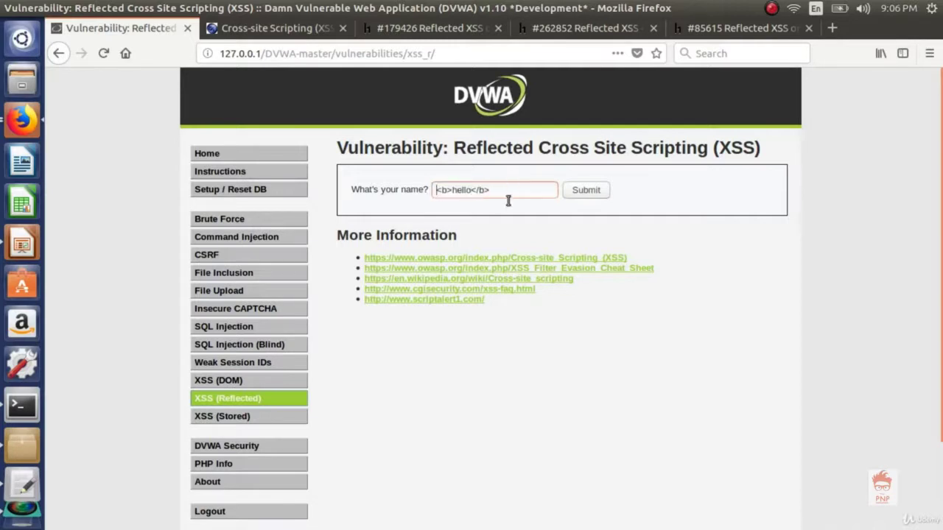
# Submit <b>hello</b> and point out the reflected 'Hello' and bold 'hello'.
pyautogui.click(599, 194)
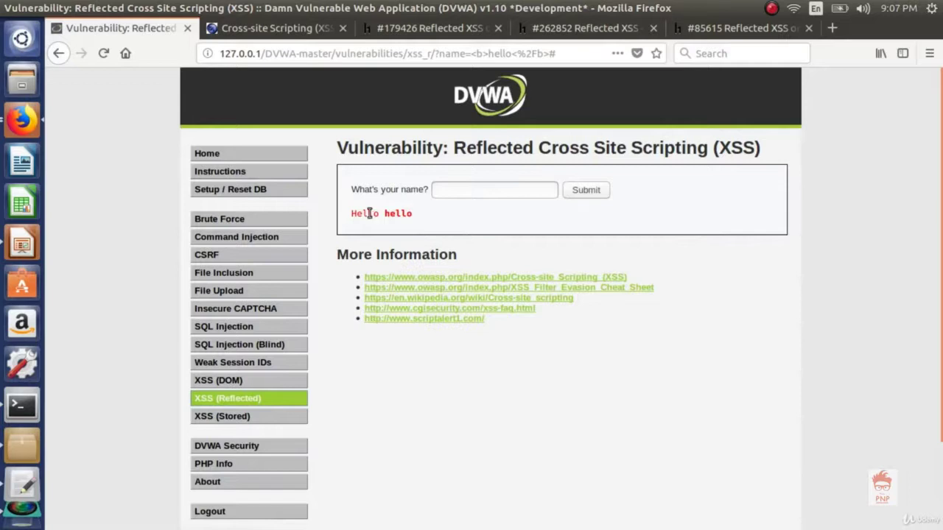
pyautogui.moveTo(350, 213)
pyautogui.mouseDown()
pyautogui.moveTo(418, 213)
pyautogui.moveTo(386, 221)
pyautogui.mouseUp()
pyautogui.click(422, 223)
pyautogui.click(402, 232)
# Highlight the Reflected Cross Site Scripting heading and the bold hello, then return to OWASP.
pyautogui.moveTo(453, 148); pyautogui.dragTo(706, 143)
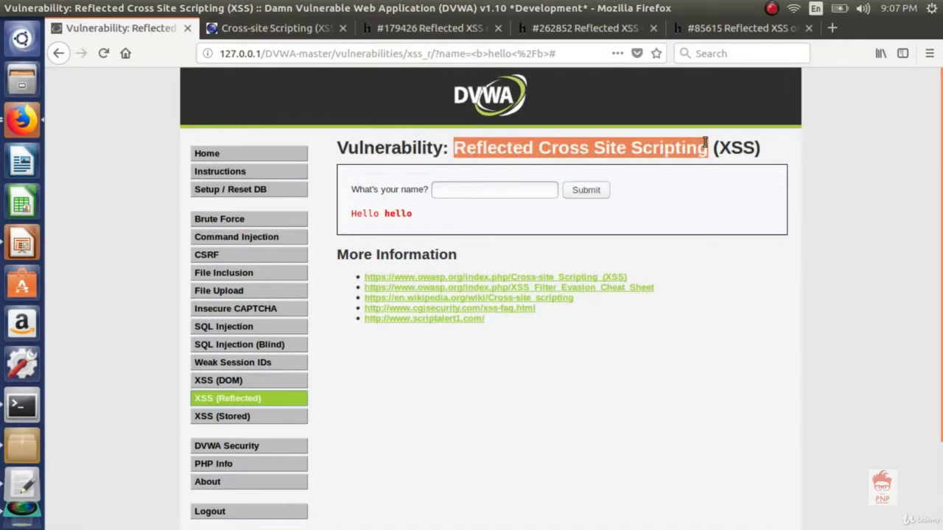
pyautogui.click(526, 198)
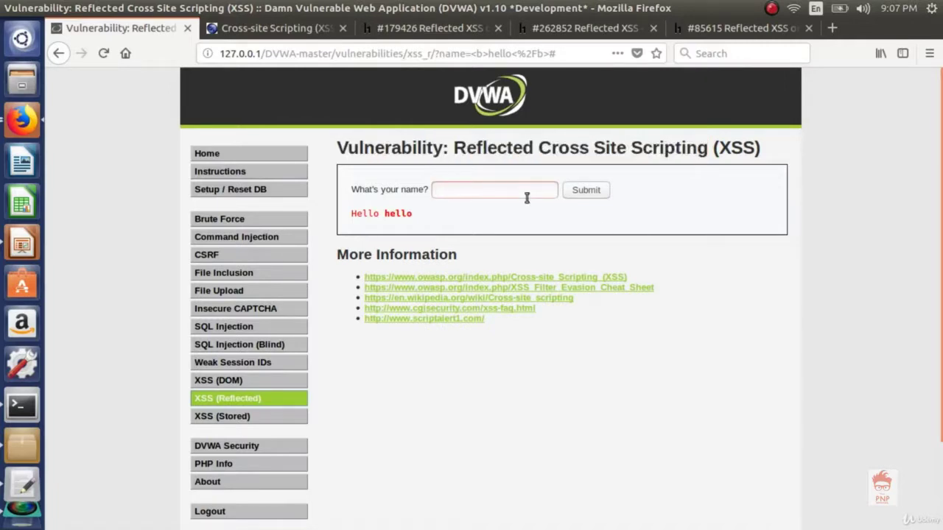
pyautogui.doubleClick(390, 213)
pyautogui.hotkey('ctrl', 'Tab')
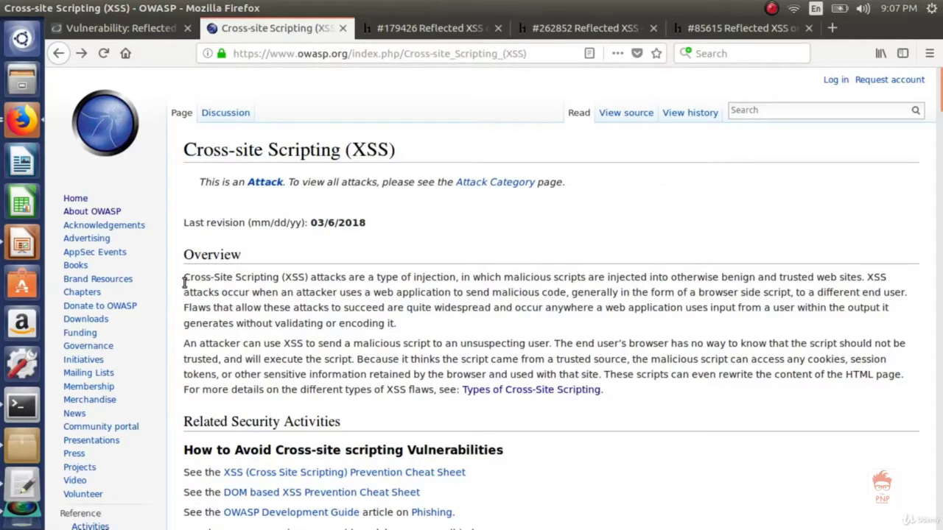
# Highlight 'injection', 'malicious scripts' and the benign-sites phrase in the OWASP overview.
pyautogui.moveTo(185, 282); pyautogui.dragTo(287, 278)
pyautogui.click(396, 279)
pyautogui.moveTo(396, 279); pyautogui.dragTo(460, 279)
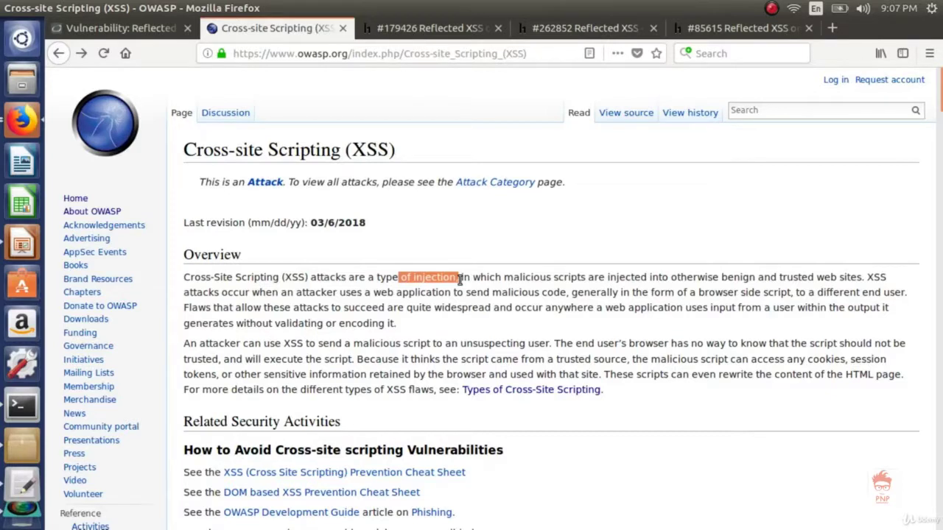
pyautogui.moveTo(502, 278); pyautogui.dragTo(587, 279)
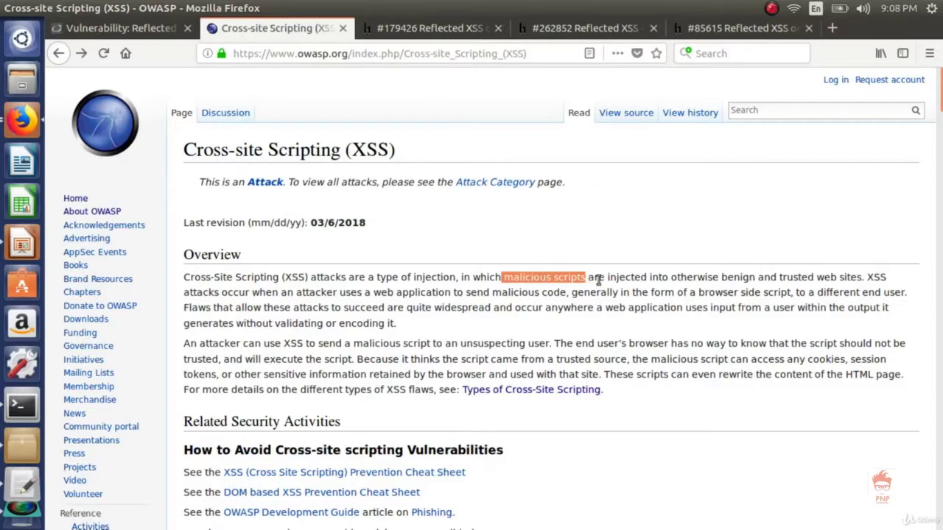
pyautogui.moveTo(588, 277); pyautogui.dragTo(742, 277)
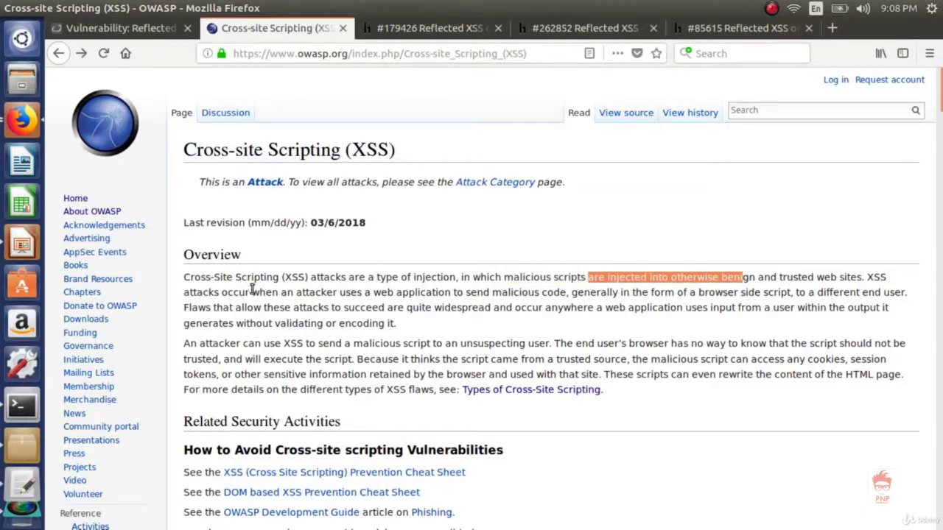
# Highlight 'send malicious code' and 'browser side script' in the overview.
pyautogui.click(229, 293)
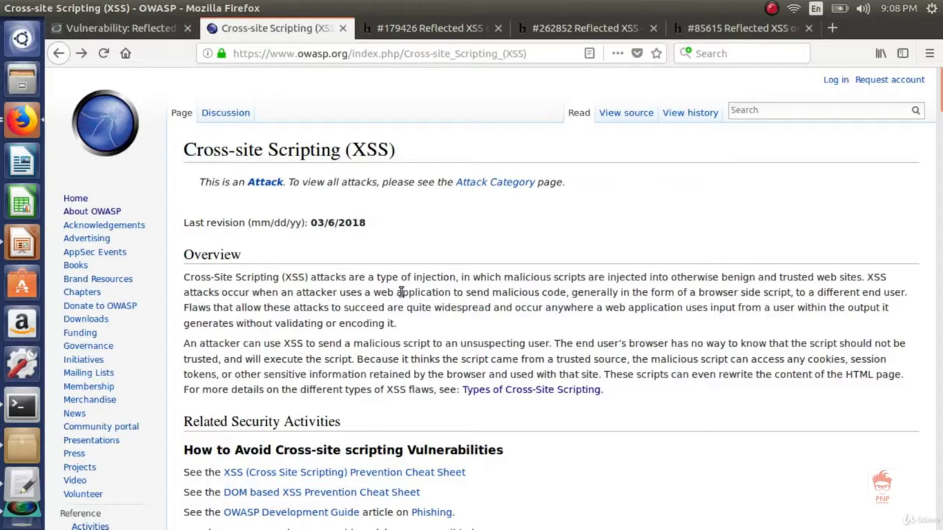
pyautogui.moveTo(471, 293); pyautogui.dragTo(549, 293)
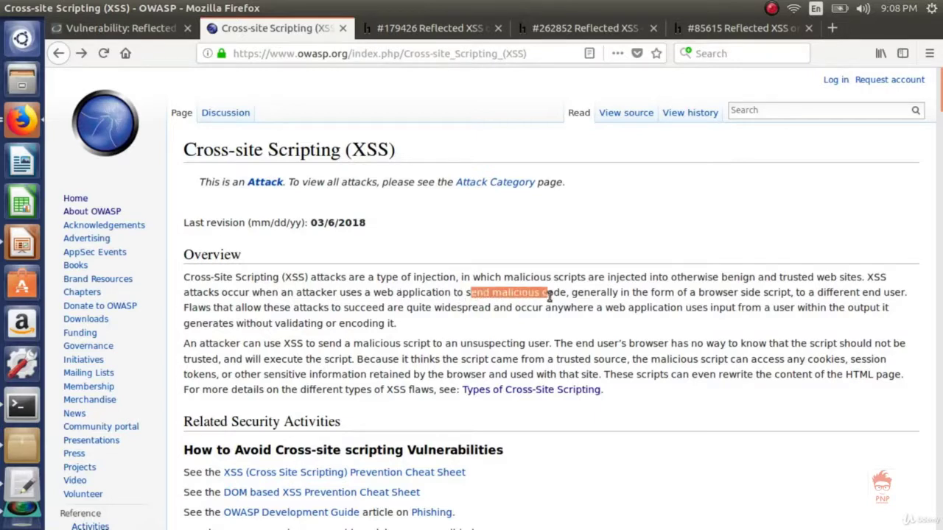
pyautogui.moveTo(696, 292); pyautogui.dragTo(792, 293)
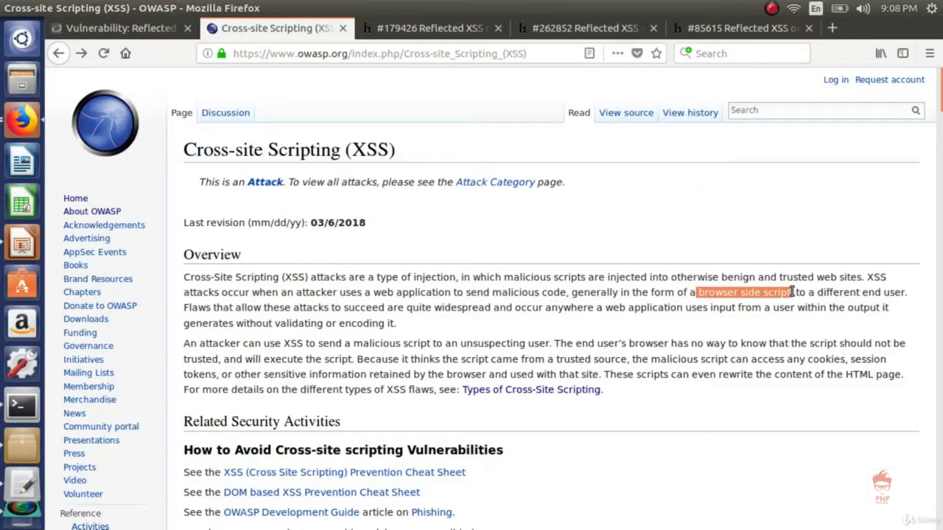
pyautogui.click(727, 297)
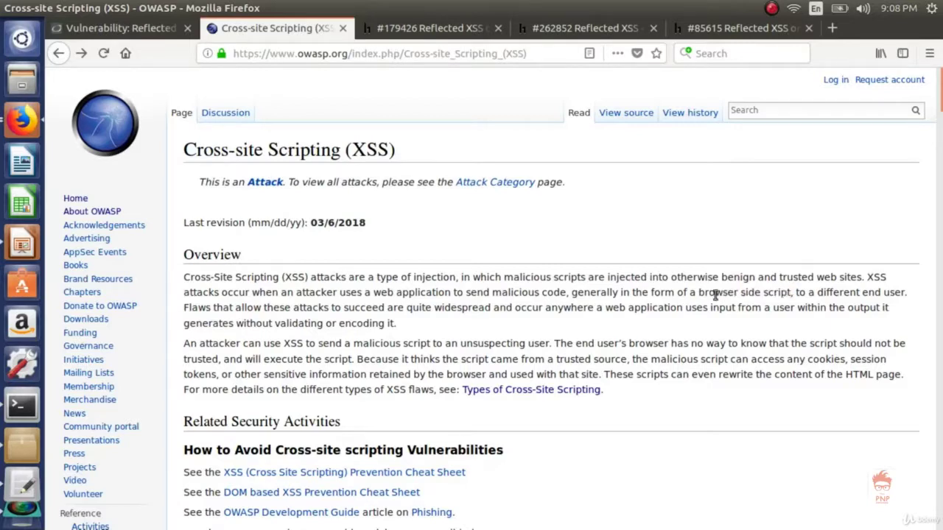
# Submit 'dvwa' as the name on the DVWA Reflected XSS page.
pyautogui.hotkey('ctrl', 'pageup')
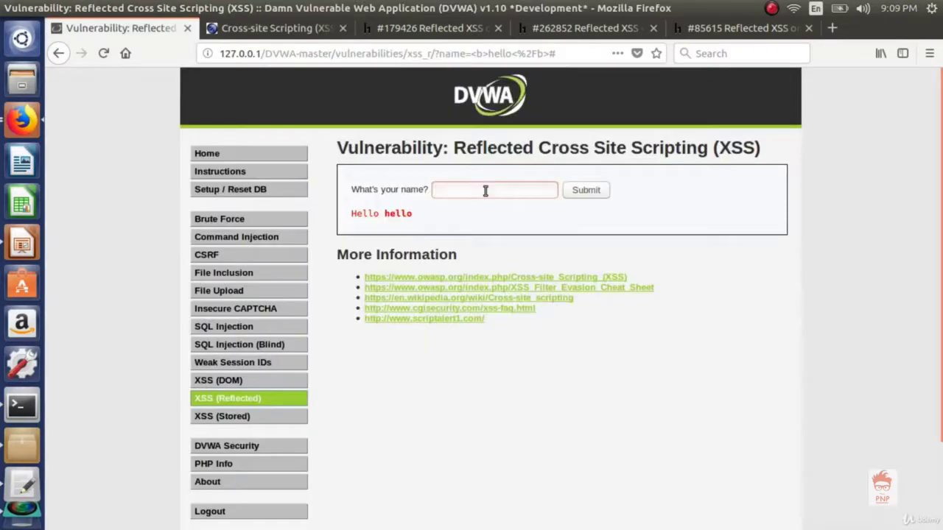
pyautogui.click(483, 190)
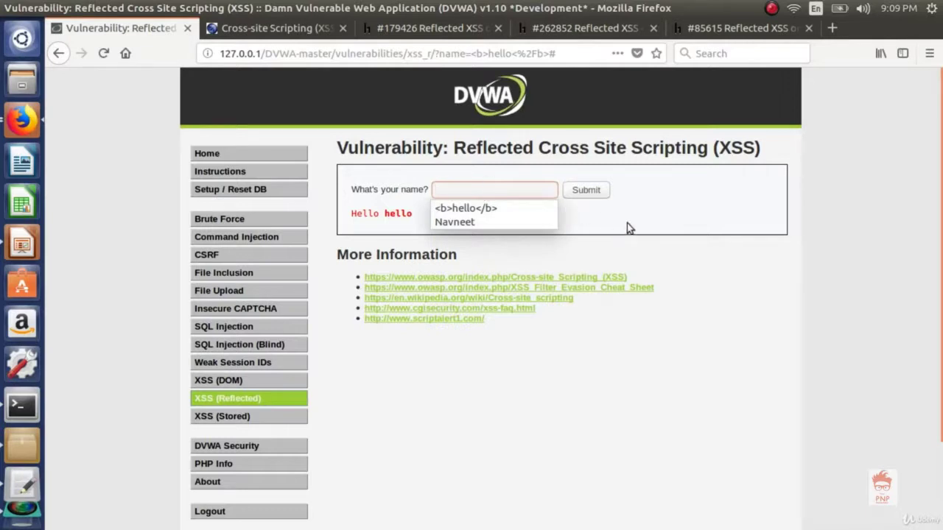
pyautogui.click(683, 267)
pyautogui.click(515, 191)
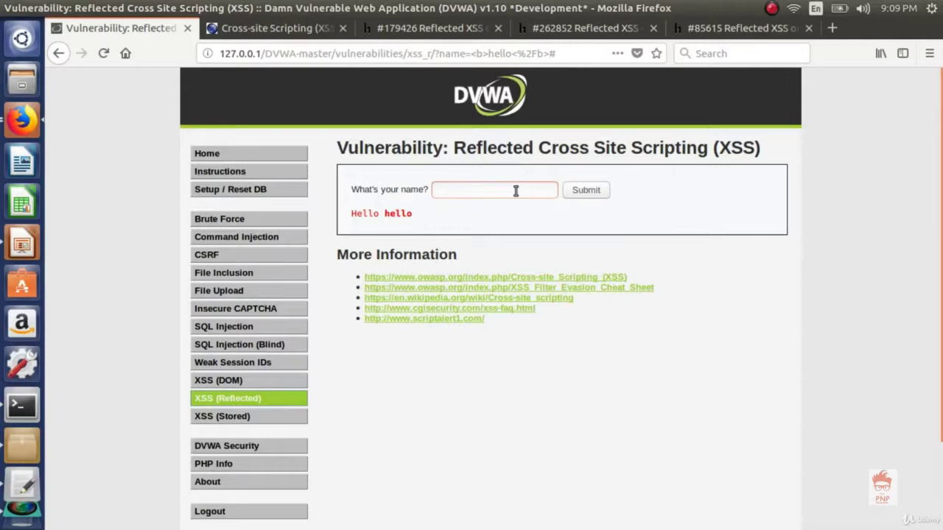
pyautogui.write('dvwa')
pyautogui.press('Return')
# Open the page source, search for 'dvwa', and select 'Hello dvwa' on line 70.
pyautogui.rightClick(659, 221)
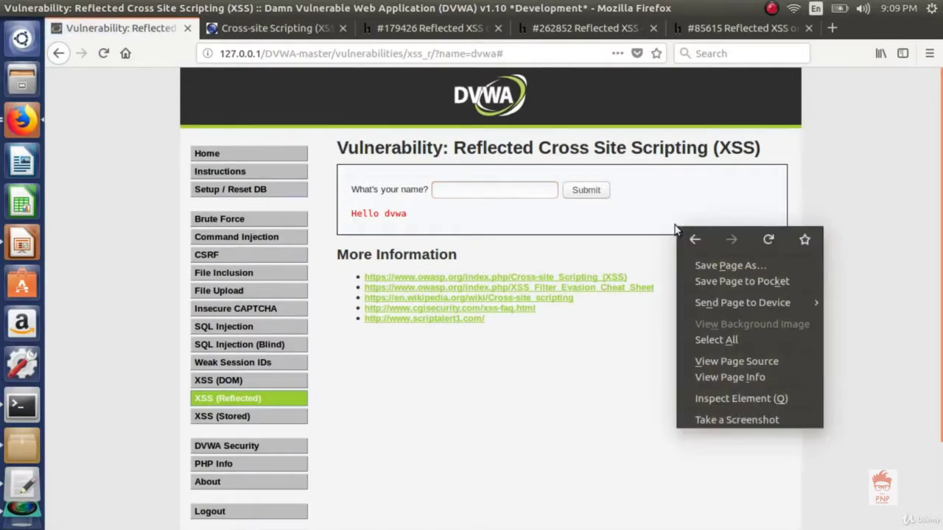
pyautogui.press('v')
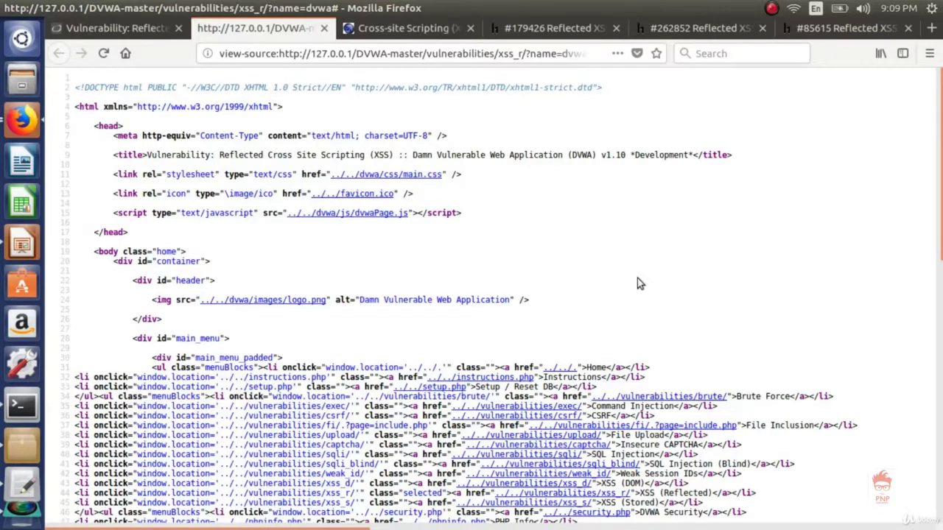
pyautogui.hotkey('ctrl', 'f')
pyautogui.write('dvwa')
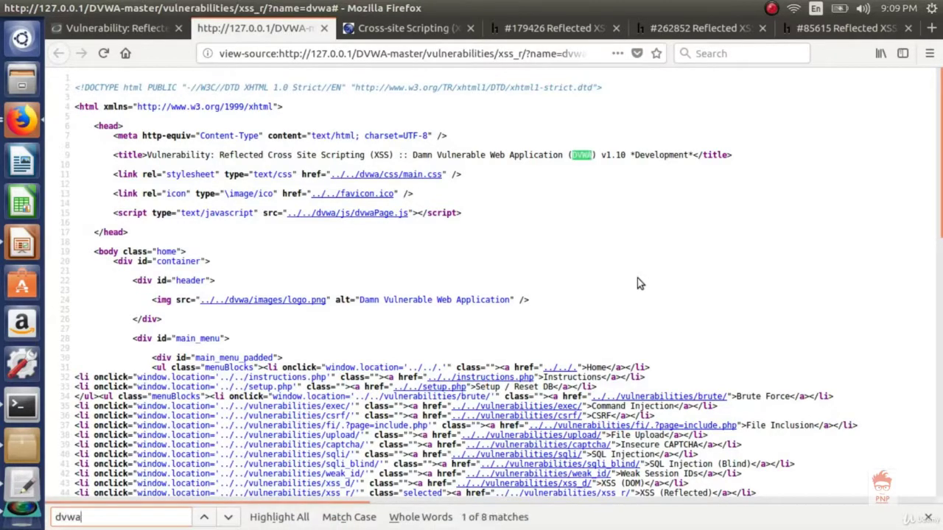
pyautogui.press('Return')
pyautogui.press('Return')
pyautogui.press('Return')
pyautogui.press('Return')
pyautogui.press('Return')
pyautogui.press('Return')
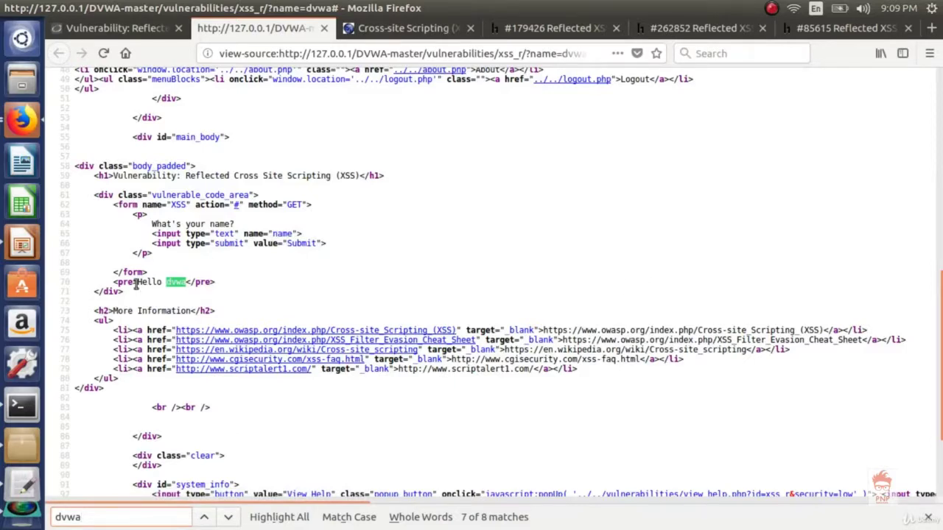
pyautogui.moveTo(138, 282); pyautogui.dragTo(187, 282)
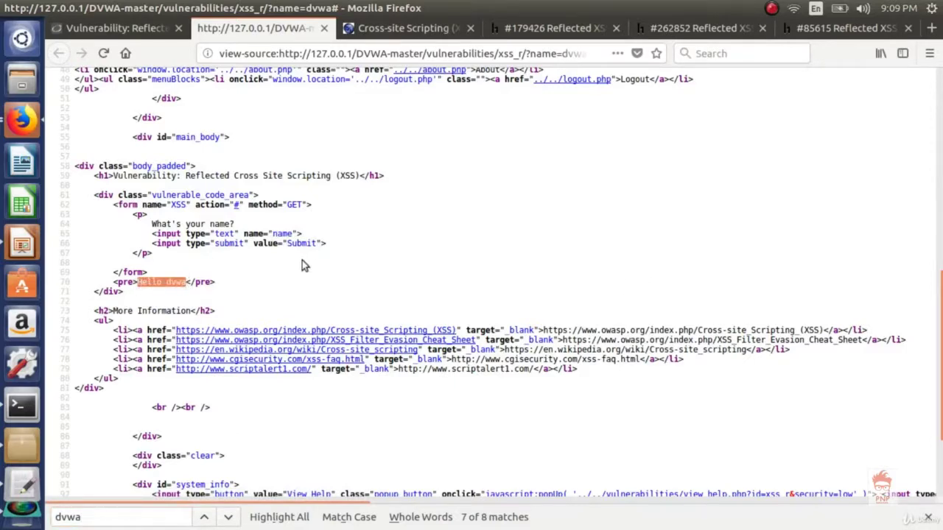
# Resubmit <b>hello</b> from the name field's form history.
pyautogui.click(105, 29)
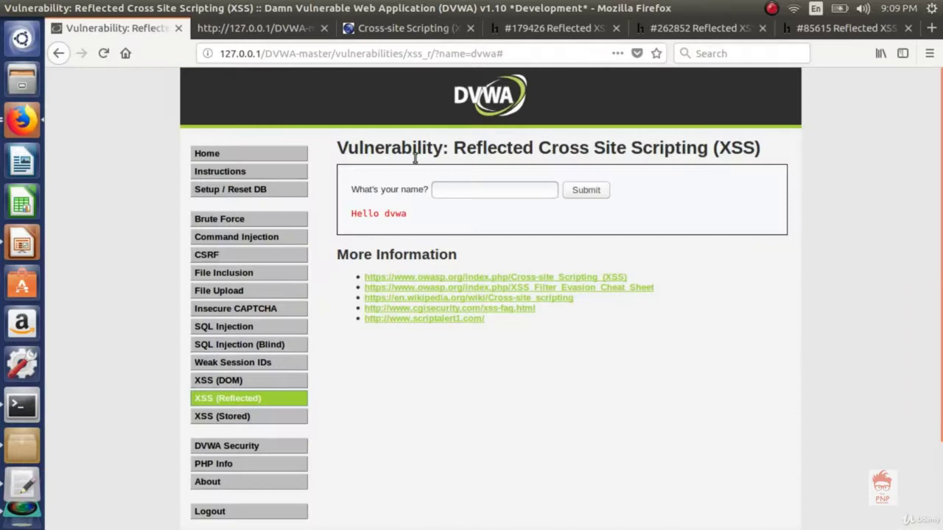
pyautogui.click(454, 185)
pyautogui.press('Down')
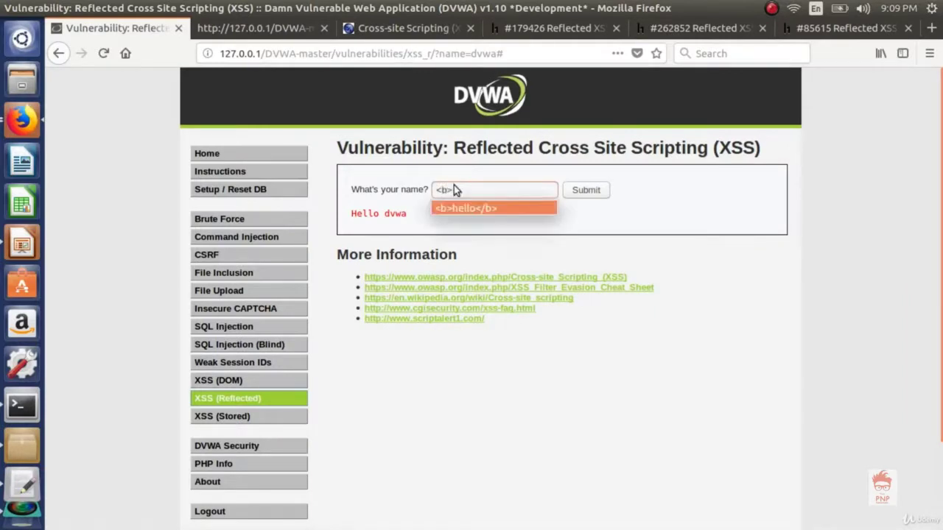
pyautogui.press('Return')
pyautogui.click(585, 190)
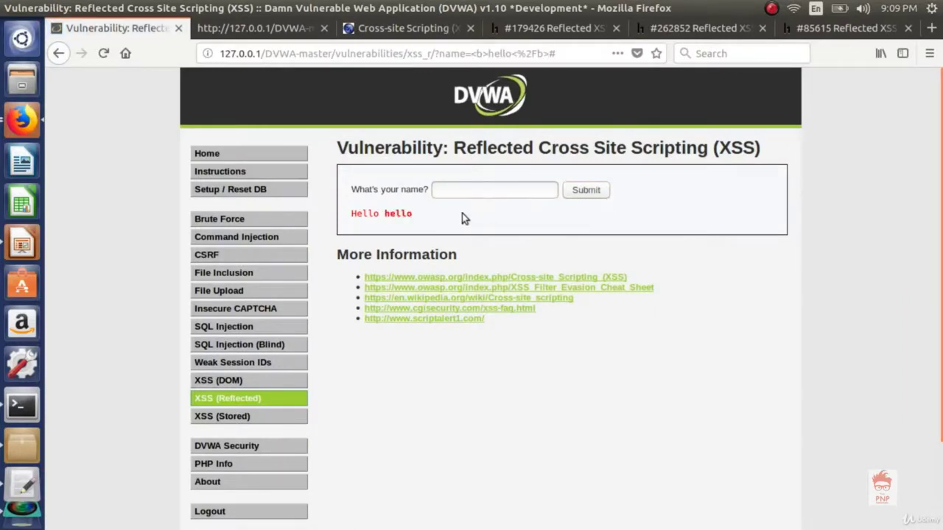
# Open the new page source, search 'hello', and highlight the unescaped <b>hello</b> on line 70.
pyautogui.rightClick(503, 216)
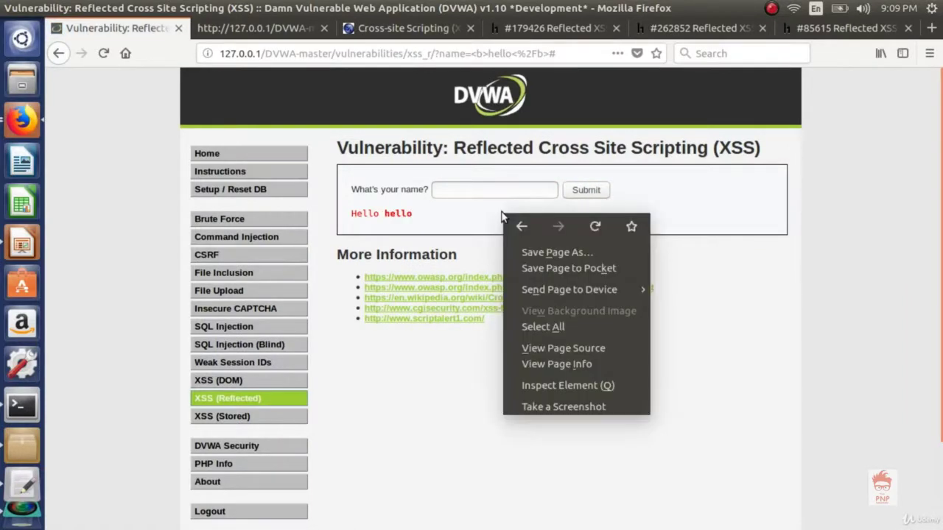
pyautogui.click(554, 355)
pyautogui.hotkey('ctrl', 'f')
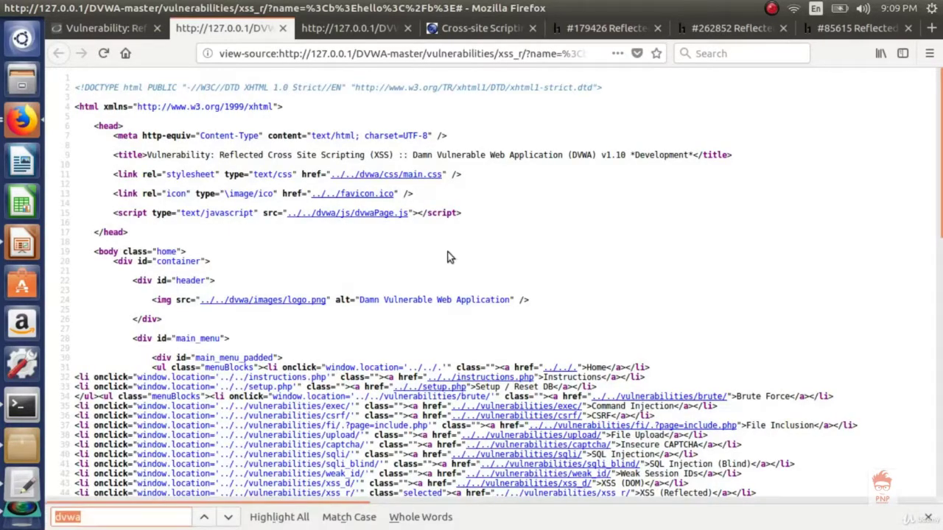
pyautogui.write('hello')
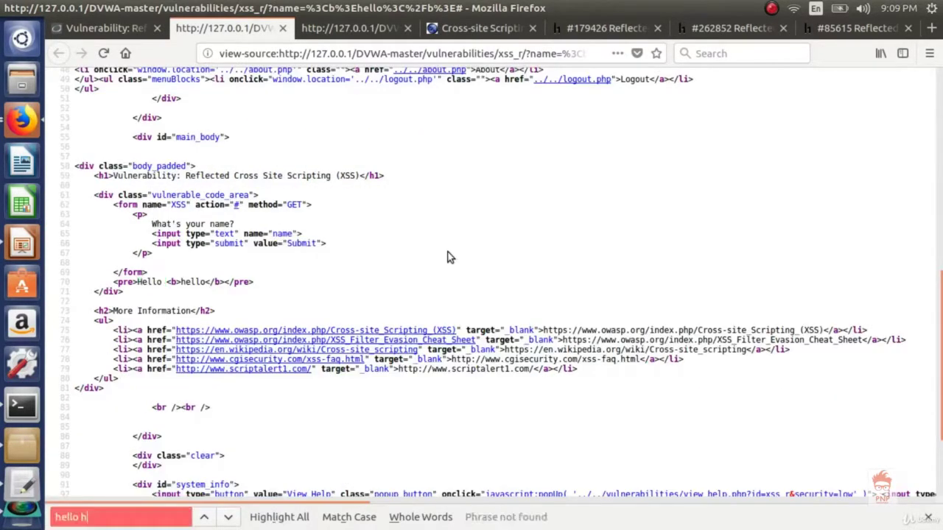
pyautogui.press('BackSpace')
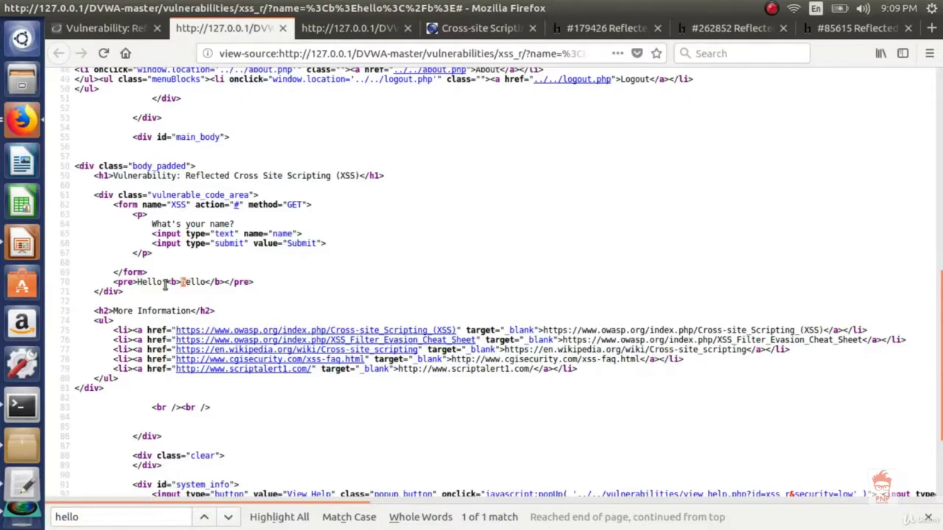
pyautogui.doubleClick(179, 283)
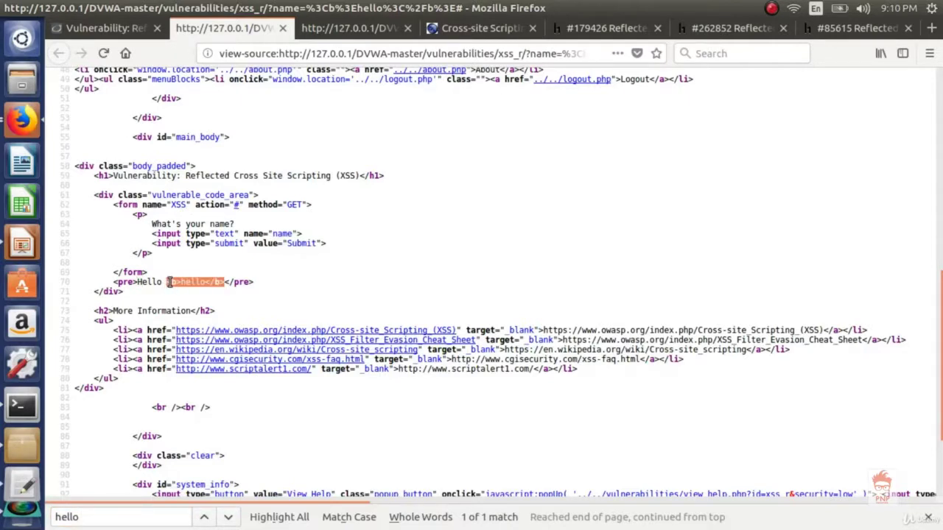
pyautogui.moveTo(167, 282); pyautogui.dragTo(223, 283)
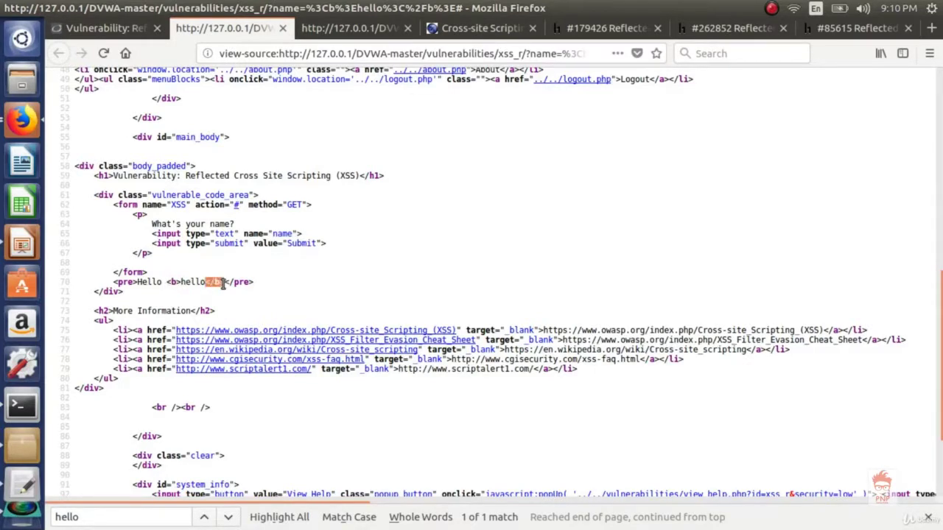
pyautogui.click(247, 264)
# Enter <script></script> in the name field and begin typing alert('hello') between the tags.
pyautogui.click(125, 27)
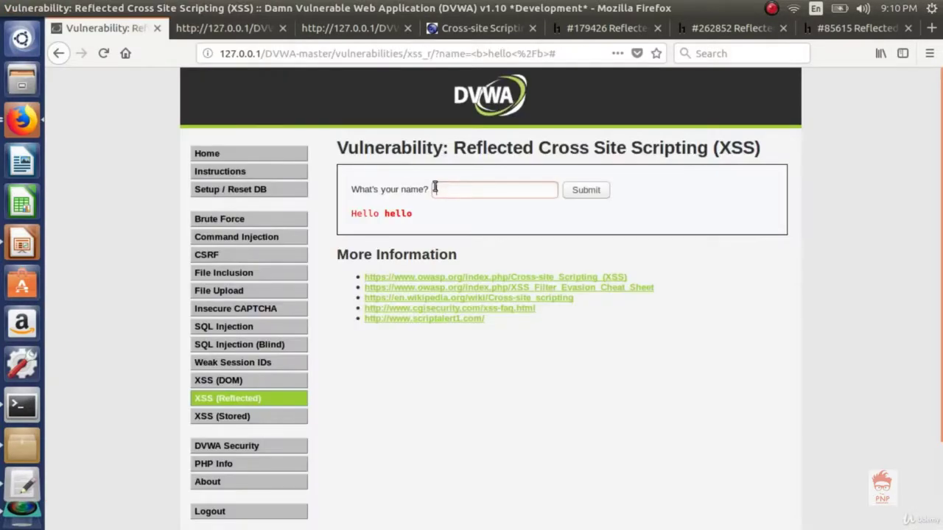
pyautogui.write('<script')
pyautogui.write('></s')
pyautogui.write('cript>')
pyautogui.moveTo(434, 191); pyautogui.dragTo(507, 192)
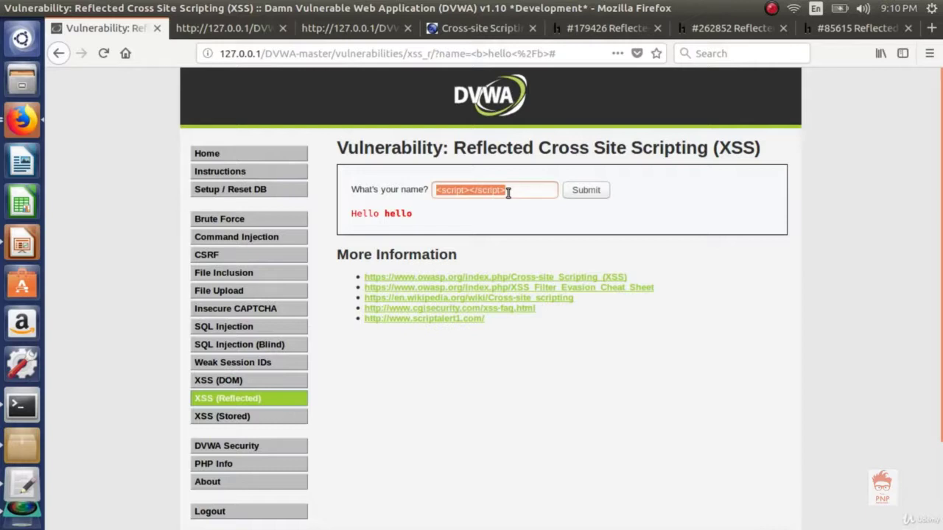
pyautogui.click(469, 190)
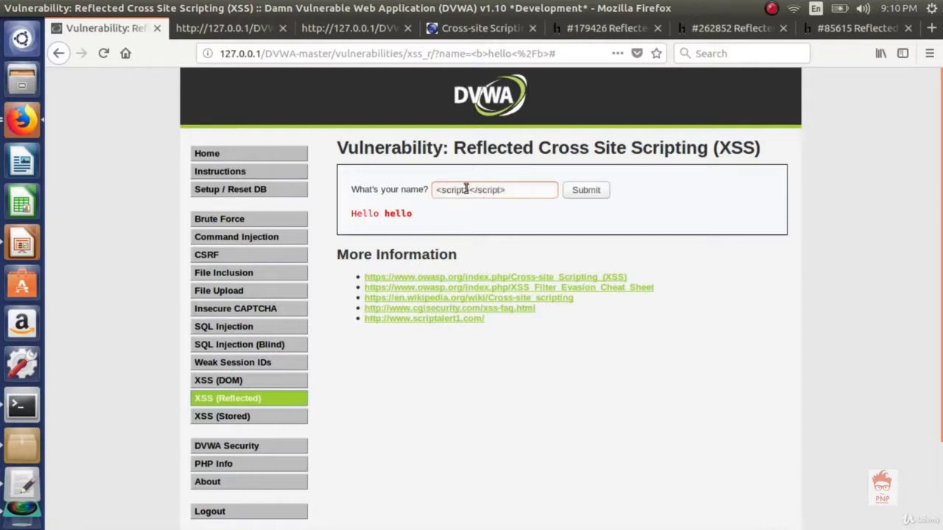
pyautogui.moveTo(470, 190); pyautogui.dragTo(510, 193)
pyautogui.click(509, 192)
pyautogui.press('Left')
pyautogui.press('Left')
pyautogui.press('Left')
pyautogui.write('al')
pyautogui.write('ert')
pyautogui.write('(')
pyautogui.write("'hello'")
pyautogui.write("'")
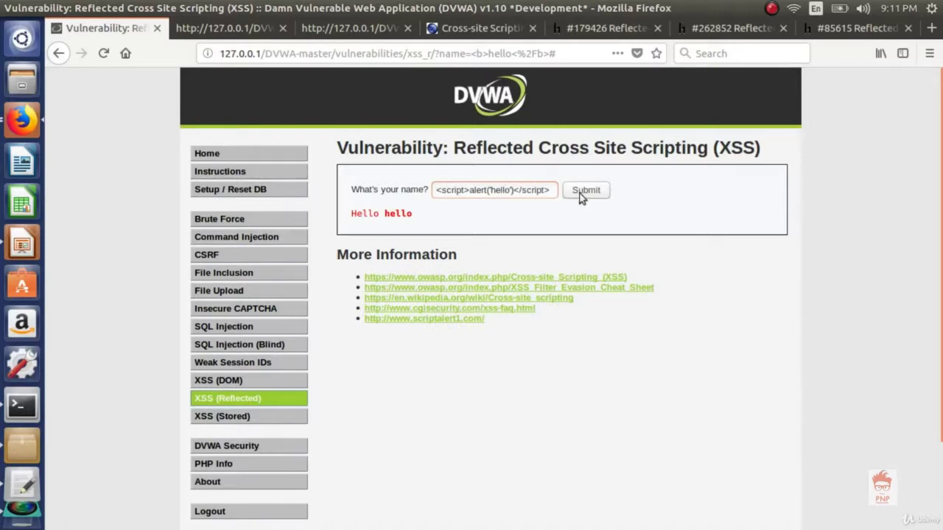
# Submit the script payload, note the 'hello' alert box, and dismiss it with OK.
pyautogui.click(581, 193)
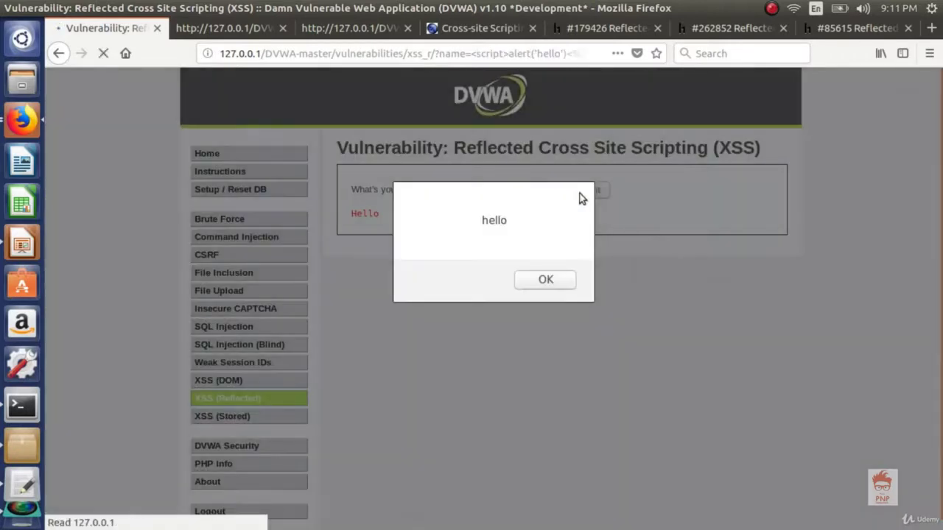
pyautogui.moveTo(482, 224); pyautogui.dragTo(516, 226)
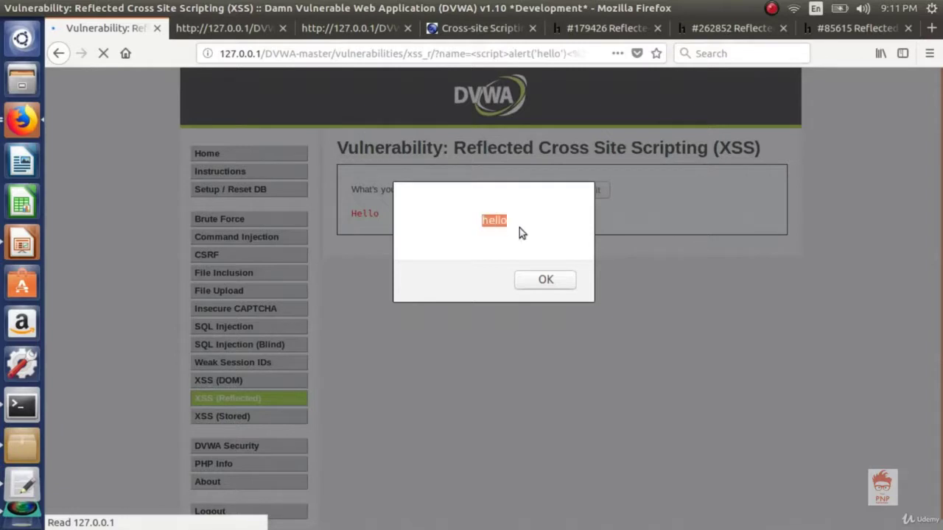
pyautogui.click(537, 282)
pyautogui.click(450, 191)
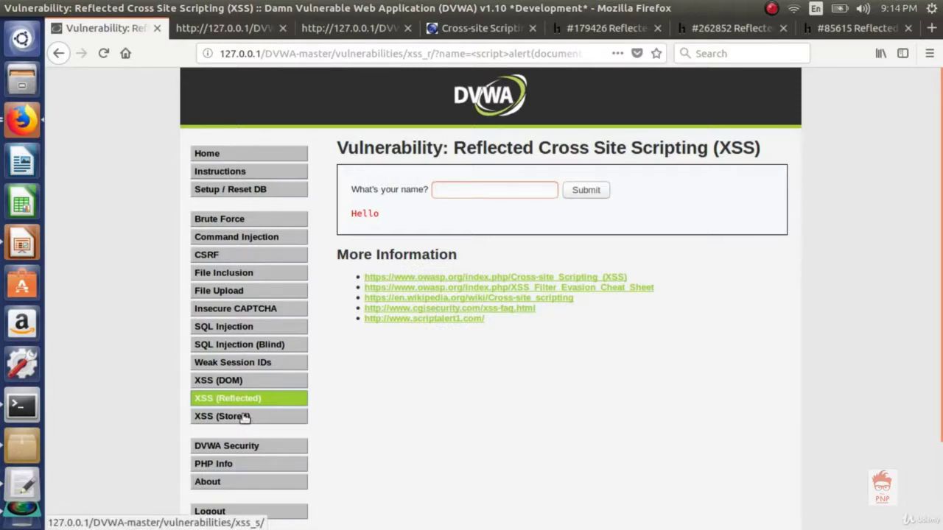
# Visit the Stored XSS lab, return to Reflected XSS, then bring up HackerOne report #179426.
pyautogui.click(245, 418)
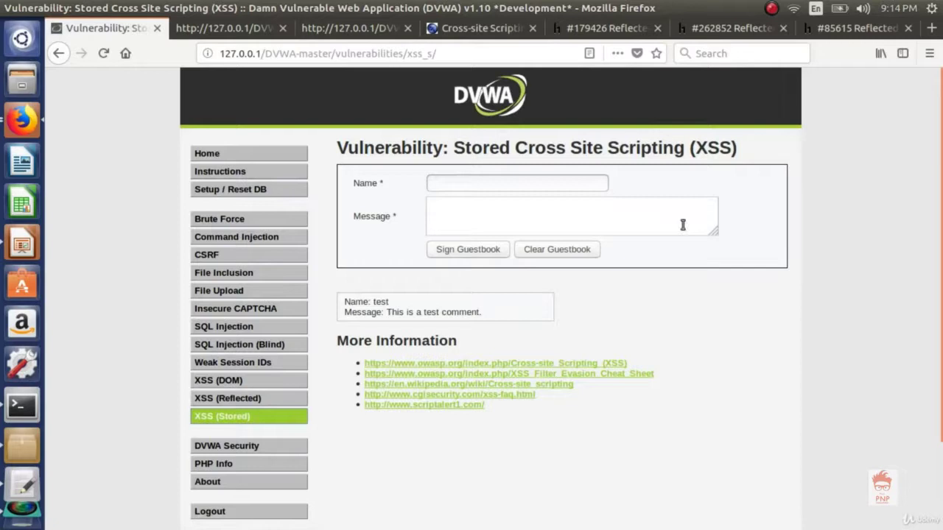
pyautogui.click(476, 210)
pyautogui.click(209, 400)
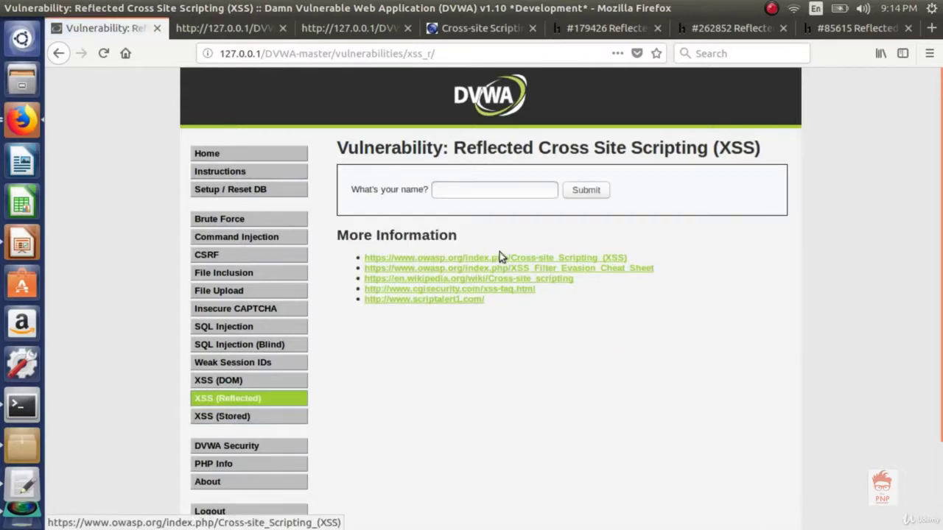
pyautogui.click(595, 28)
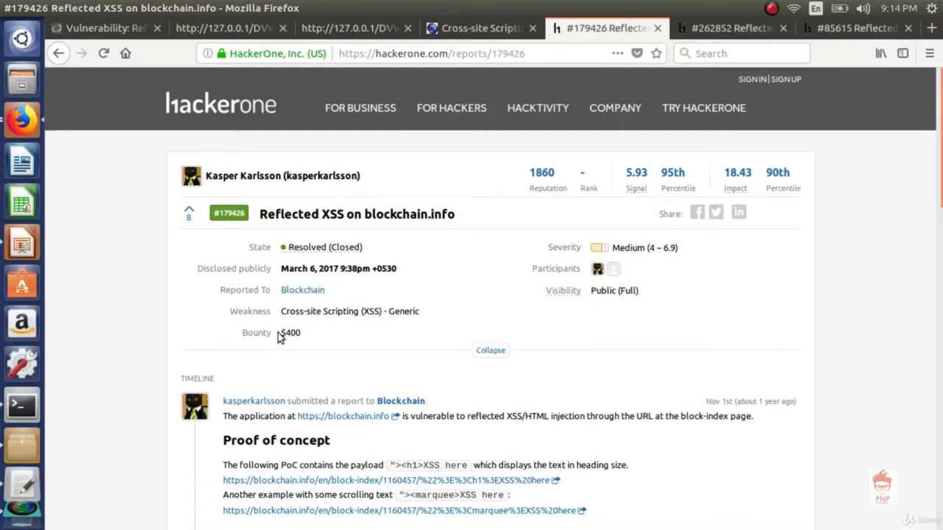
# Highlight report #179426's $400 bounty, HTML mention and marquee PoC URL, then switch to report #262852.
pyautogui.moveTo(278, 337); pyautogui.dragTo(312, 333)
pyautogui.scroll(-3, 233, 298)
pyautogui.scroll(-2, 149, 319)
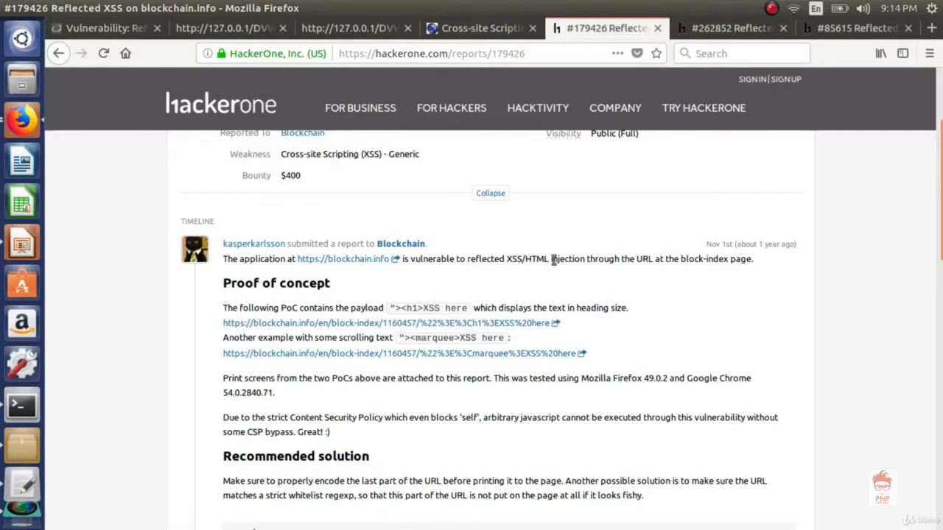
pyautogui.moveTo(525, 260); pyautogui.dragTo(549, 260)
pyautogui.click(744, 266)
pyautogui.scroll(-3, 207, 312)
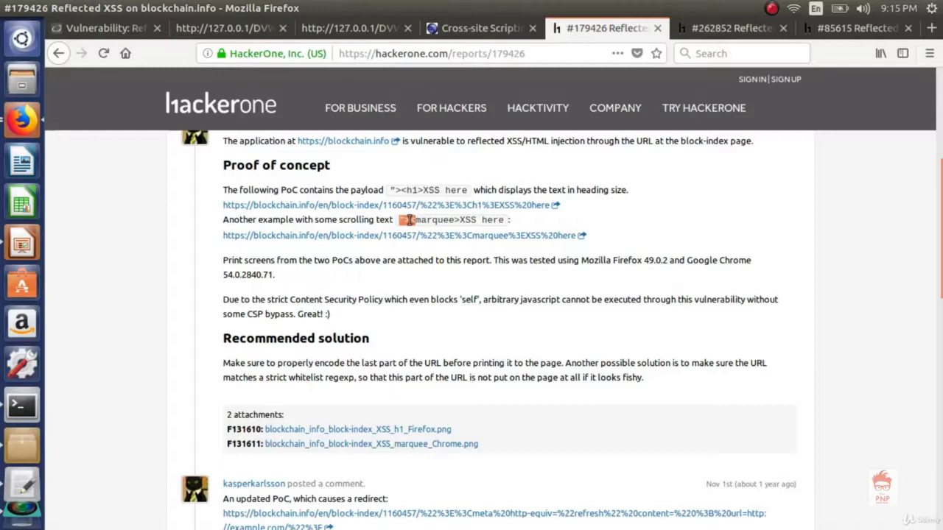
pyautogui.moveTo(408, 220); pyautogui.dragTo(459, 222)
pyautogui.click(212, 254)
pyautogui.moveTo(220, 236); pyautogui.dragTo(441, 251)
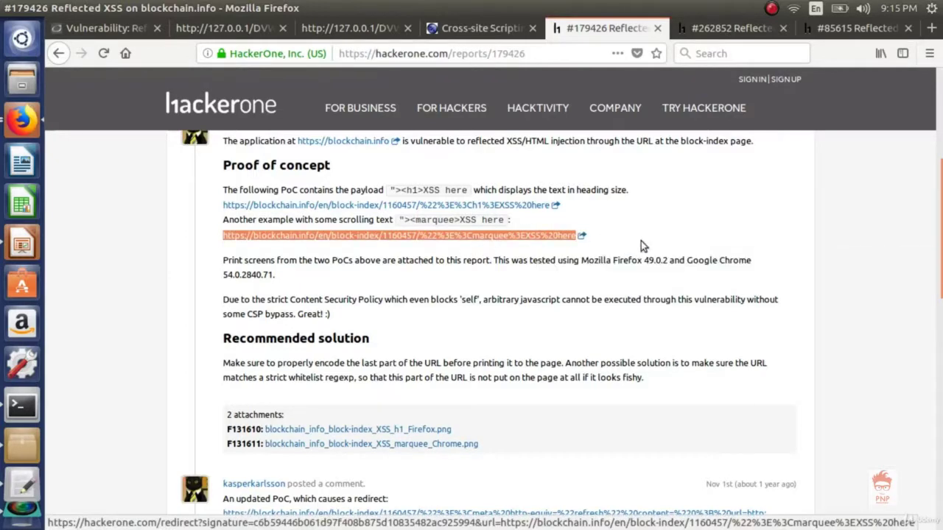
pyautogui.hotkey('ctrl', 'Tab')
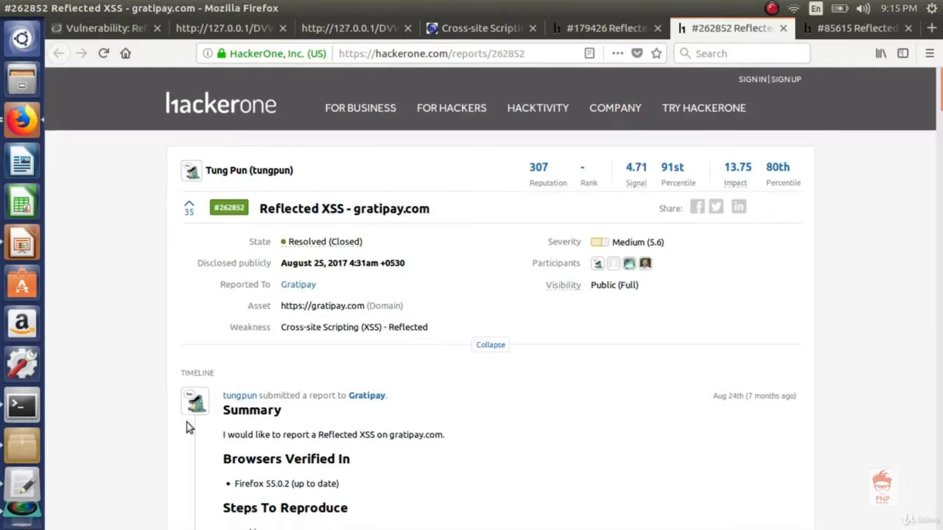
pyautogui.scroll(-3, 187, 424)
pyautogui.scroll(-3, 186, 423)
# Enlarge and close the gratipay reproduction screenshot, then switch to vimeo report #85615.
pyautogui.click(417, 369)
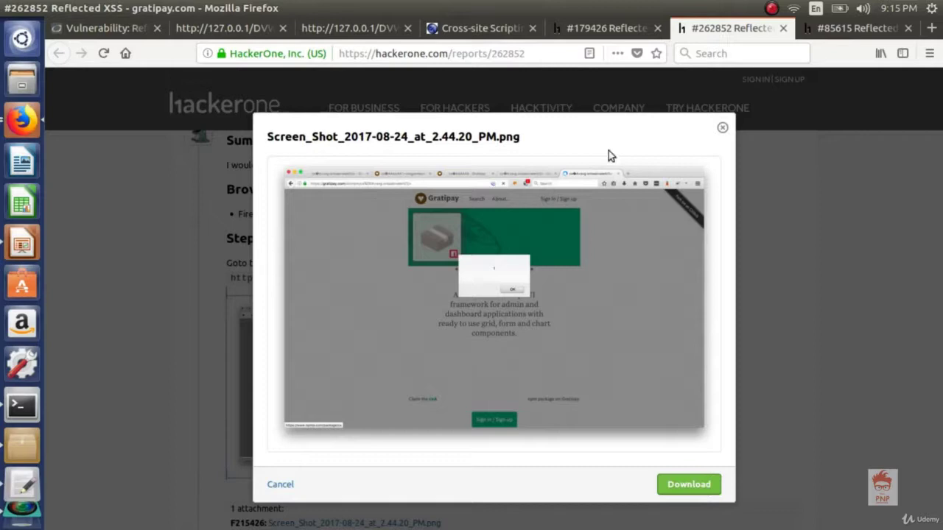
pyautogui.click(723, 128)
pyautogui.scroll(5, 663, 156)
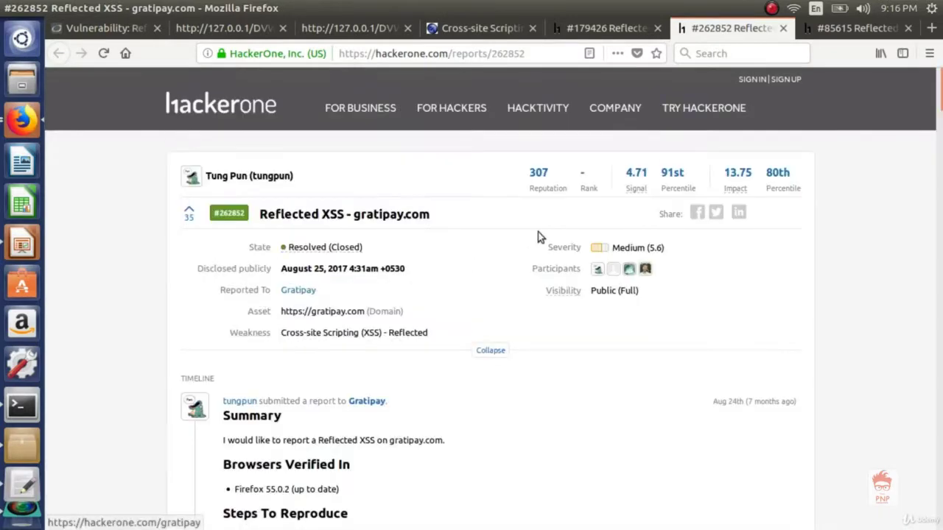
pyautogui.click(825, 26)
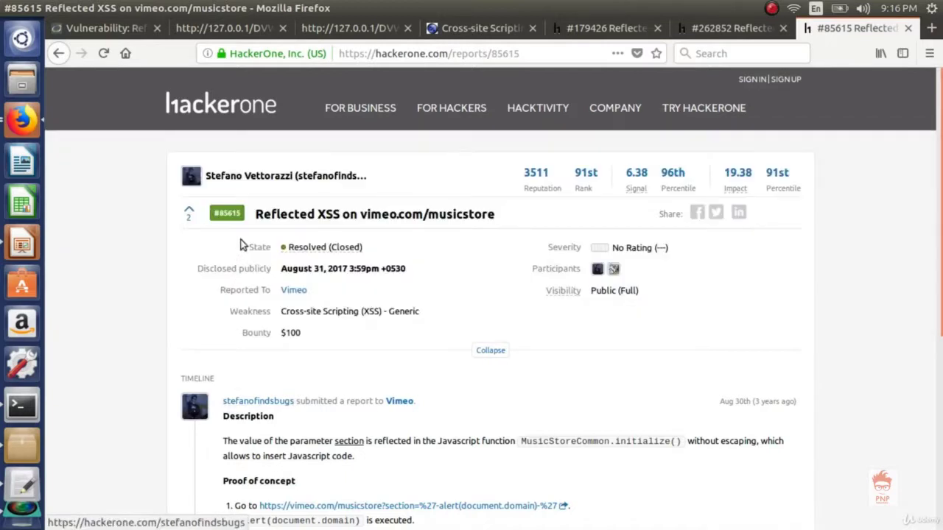
pyautogui.moveTo(360, 216); pyautogui.dragTo(412, 216)
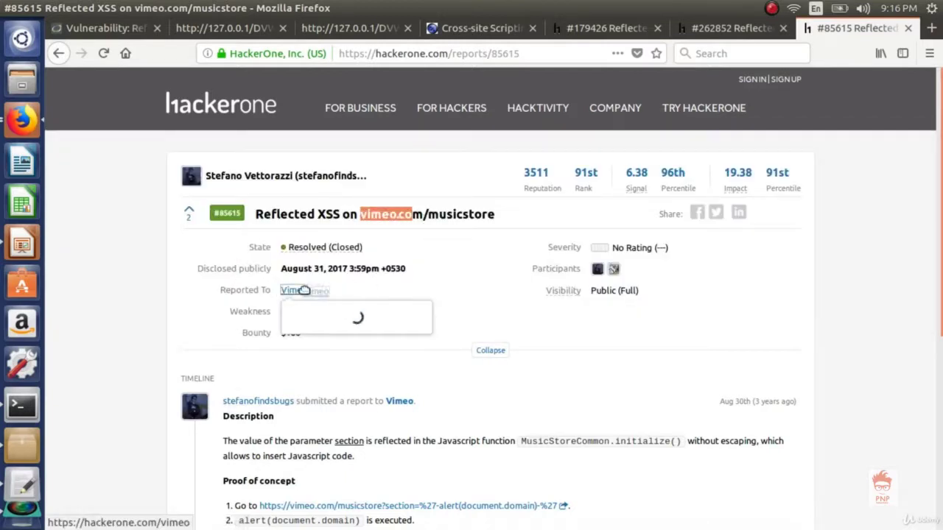
pyautogui.click(174, 358)
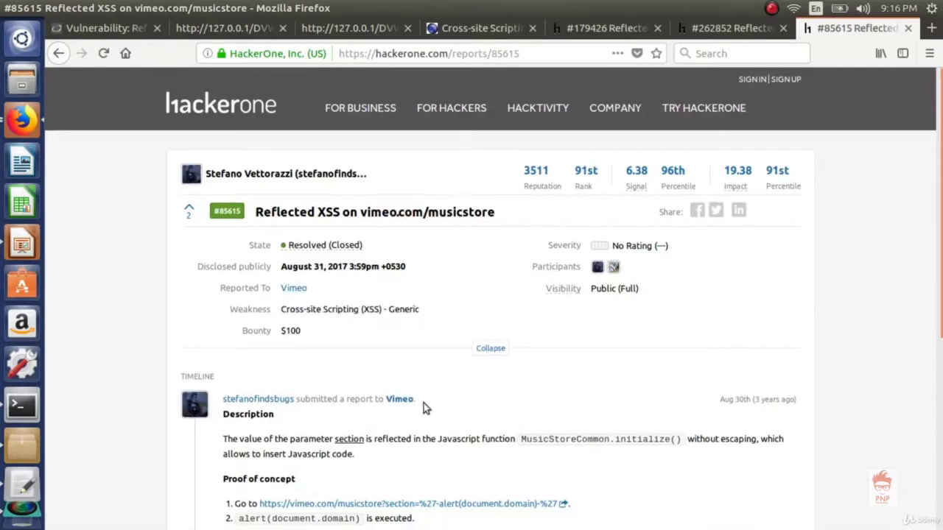
pyautogui.scroll(-3, 424, 403)
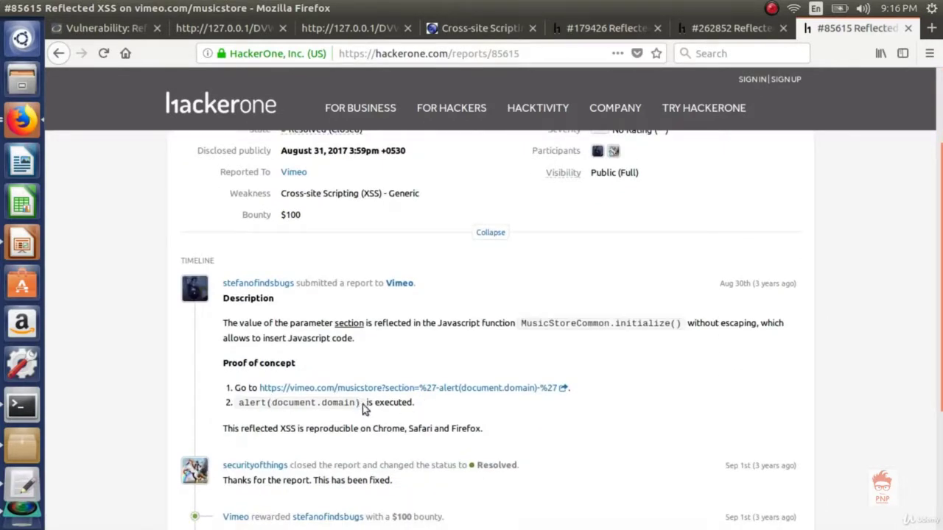
pyautogui.moveTo(360, 405); pyautogui.dragTo(236, 403)
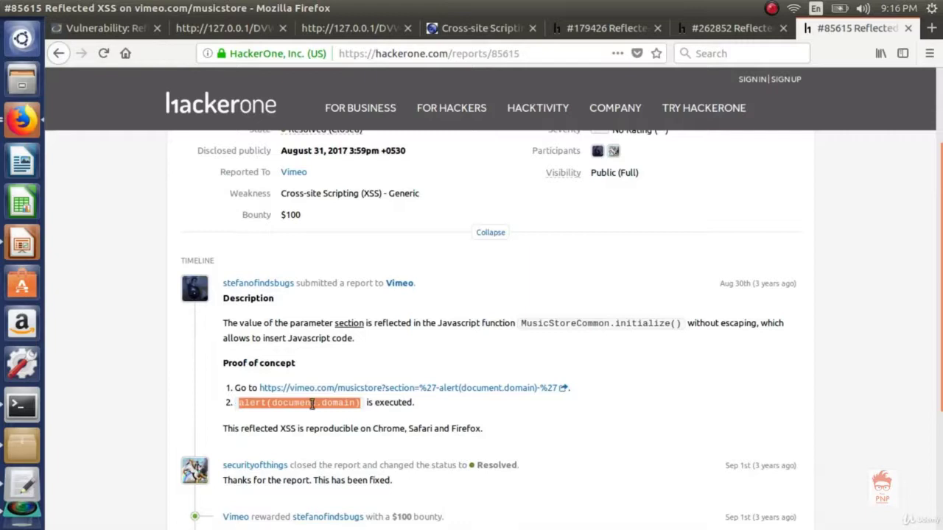
pyautogui.click(313, 405)
pyautogui.moveTo(321, 404); pyautogui.dragTo(352, 403)
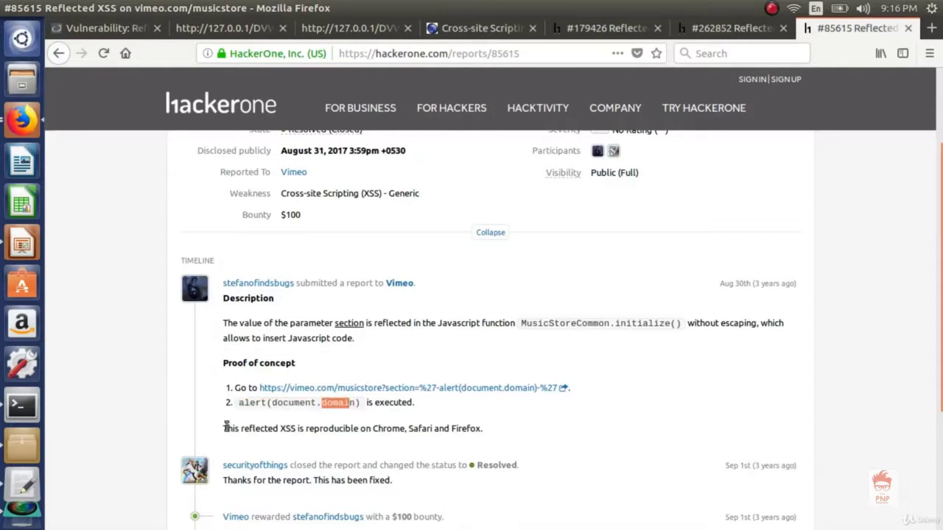
pyautogui.scroll(3, 227, 427)
pyautogui.moveTo(255, 214); pyautogui.dragTo(339, 214)
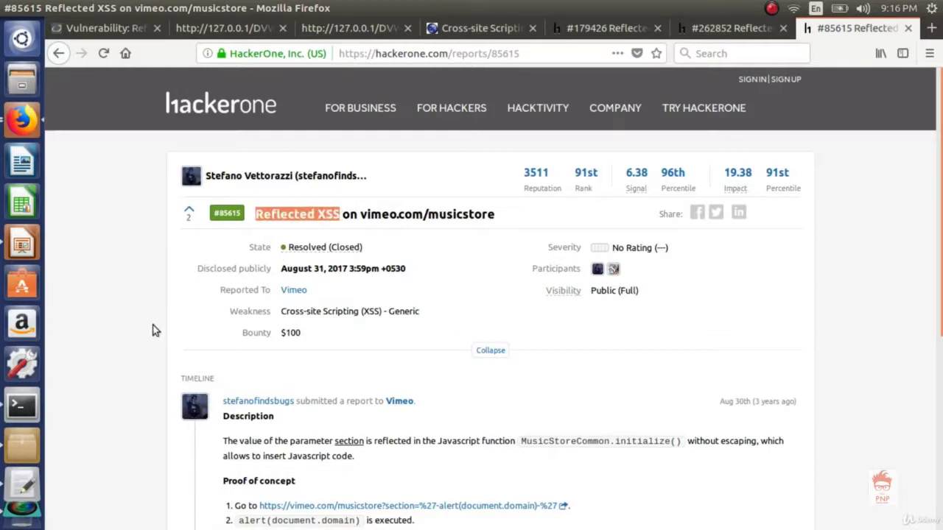
pyautogui.click(107, 361)
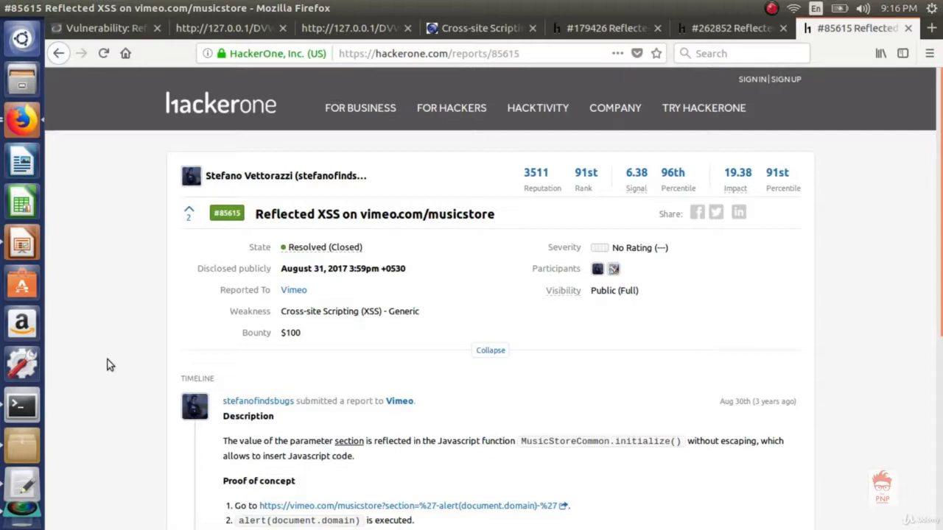